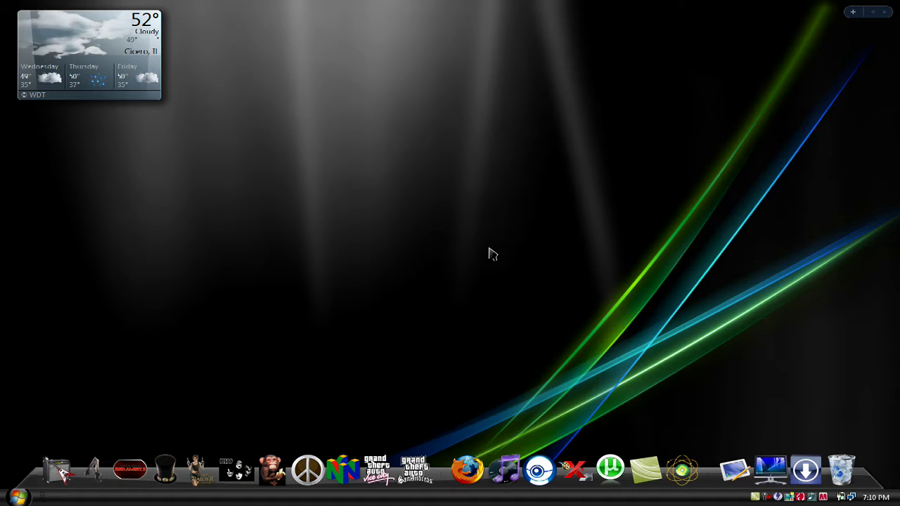
Open and close the Start menu, then open the Downloads folder from the dock.
left_click(17, 497)
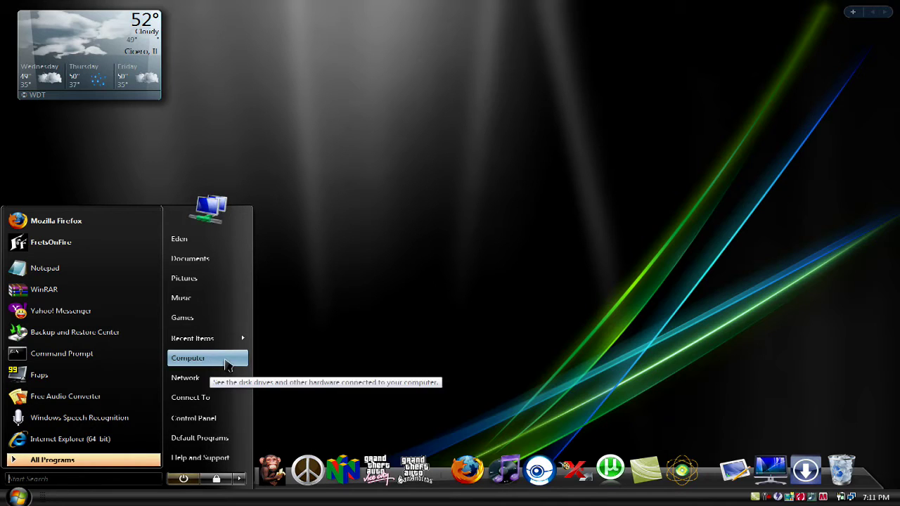
left_click(354, 358)
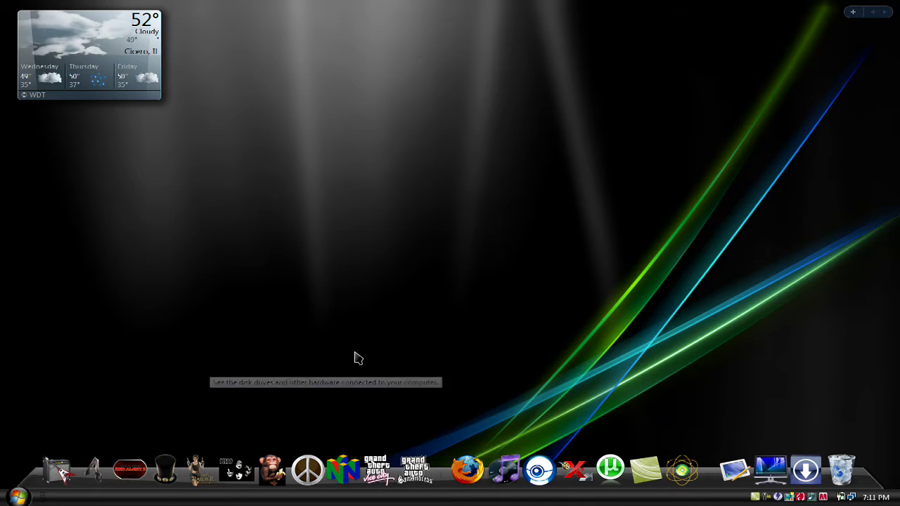
left_click(806, 450)
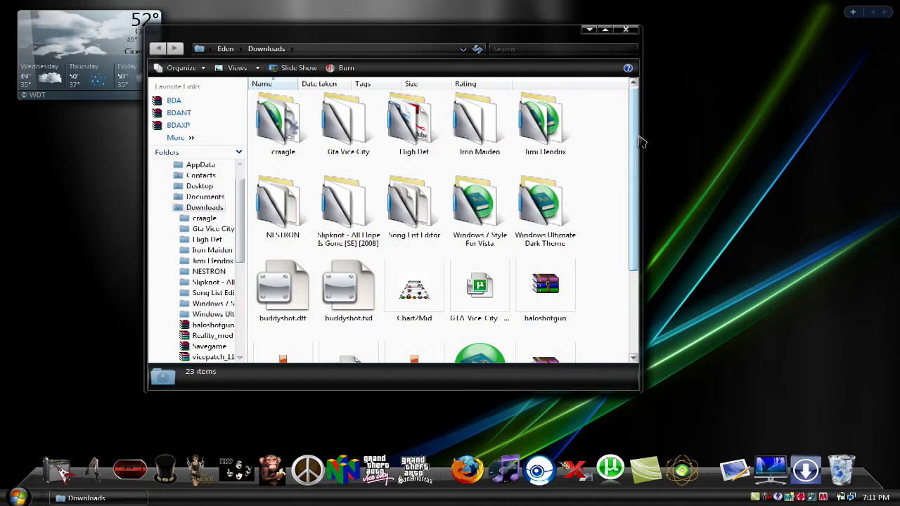
left_click_drag(636, 140, 636, 157)
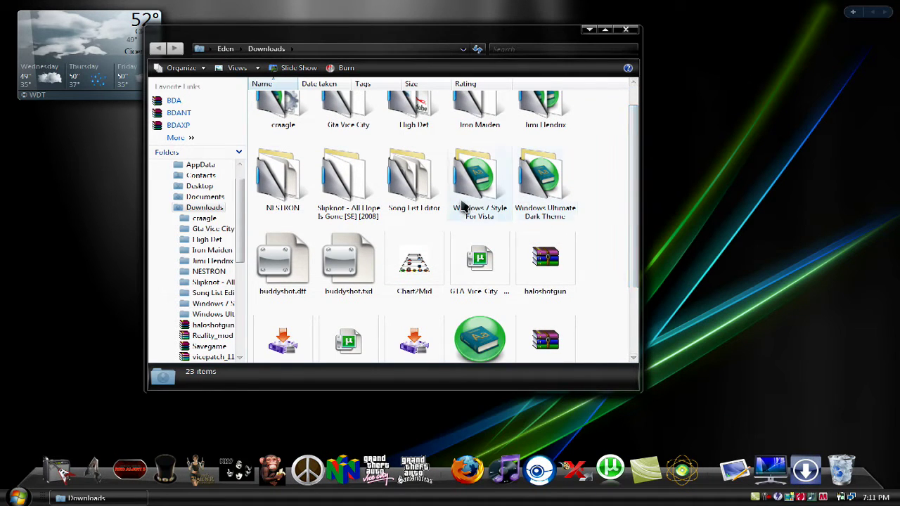
Go into Windows 7 Style For Vista > Theme and apply the Windows 7 theme file.
left_click(498, 195)
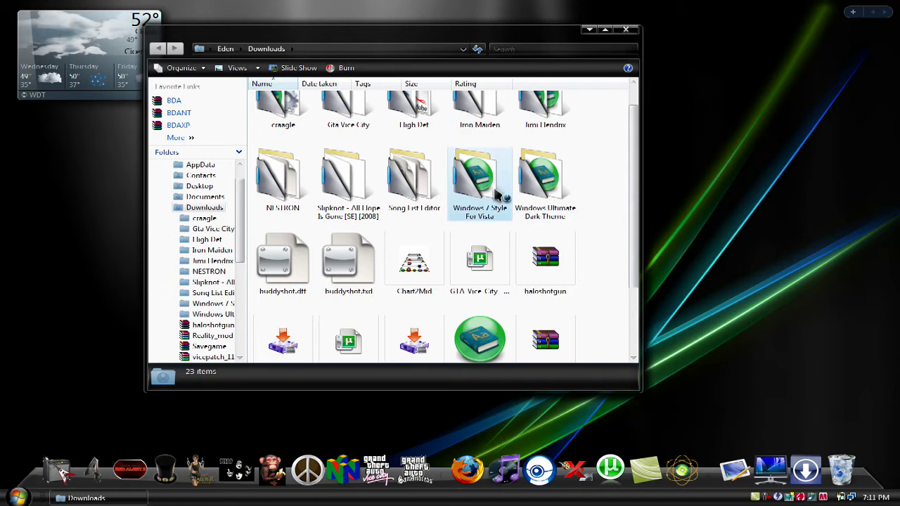
double_click(496, 195)
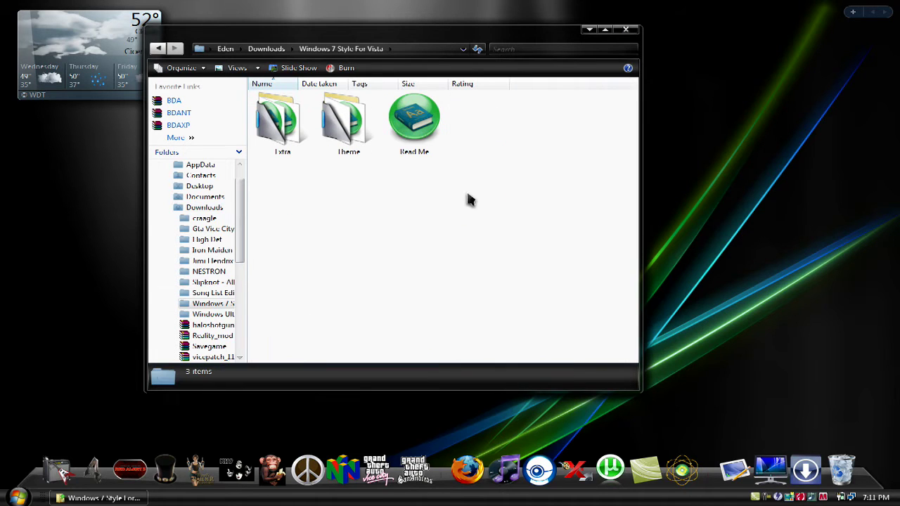
double_click(352, 132)
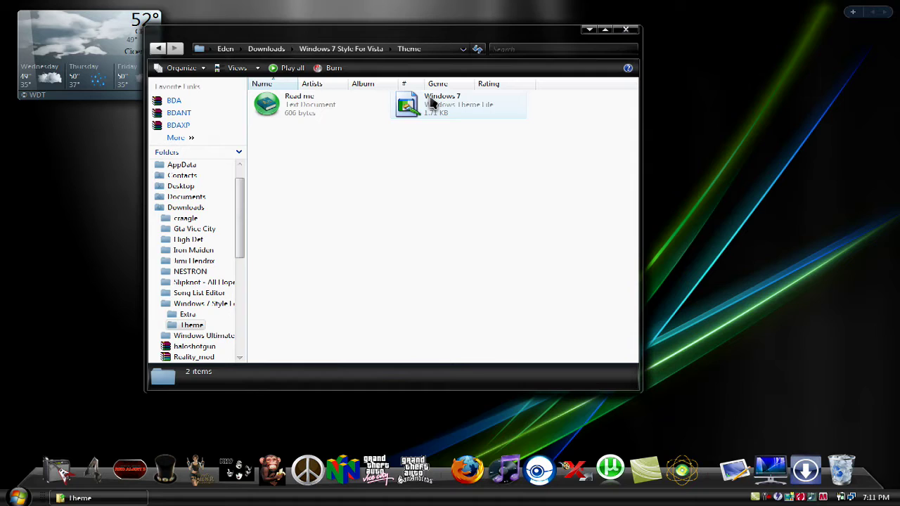
double_click(431, 102)
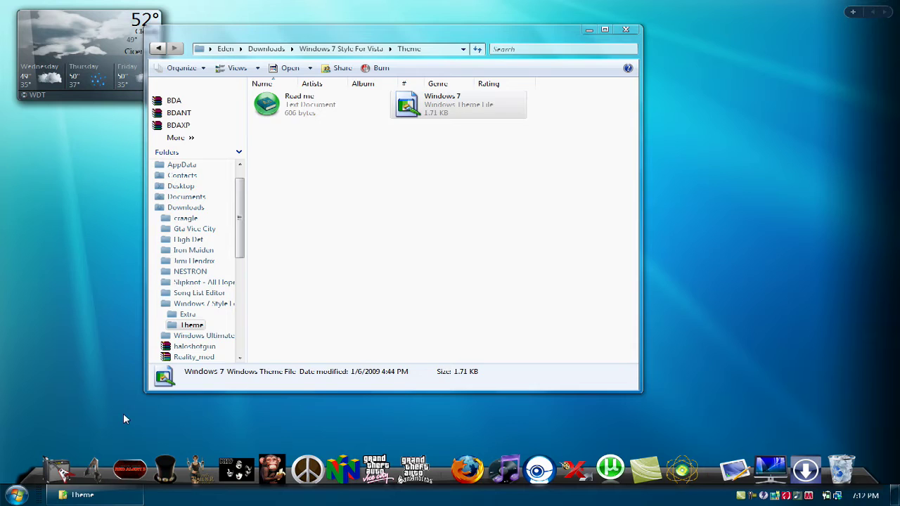
Minimize the Theme window to reveal the fish wallpaper, then open and close the Start menu.
left_click(78, 495)
left_click(77, 497)
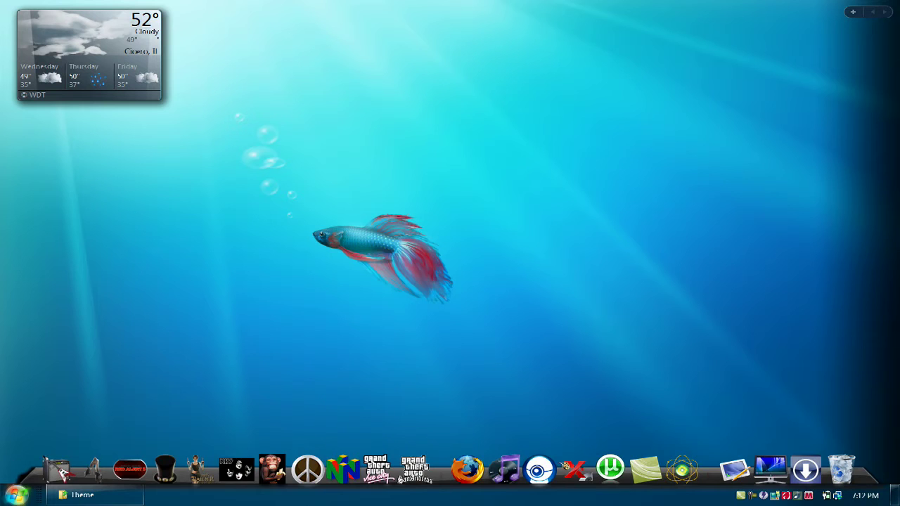
left_click(16, 496)
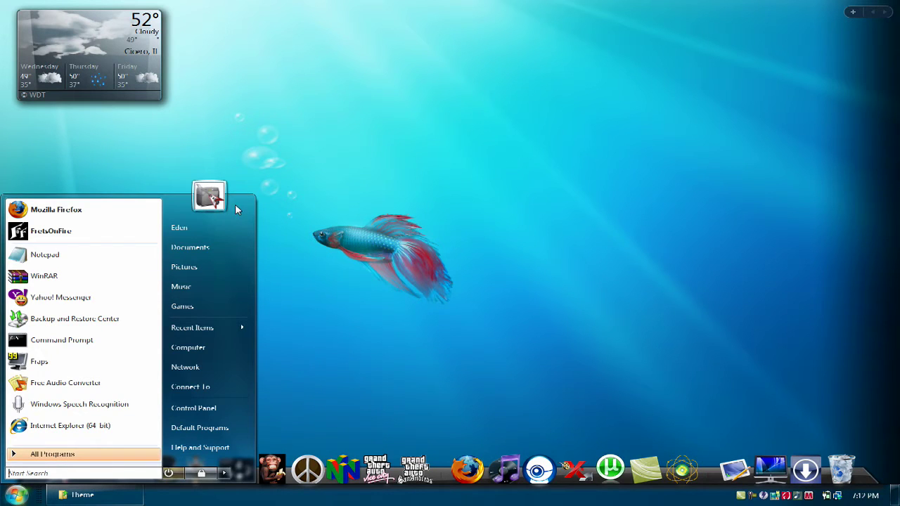
left_click(300, 265)
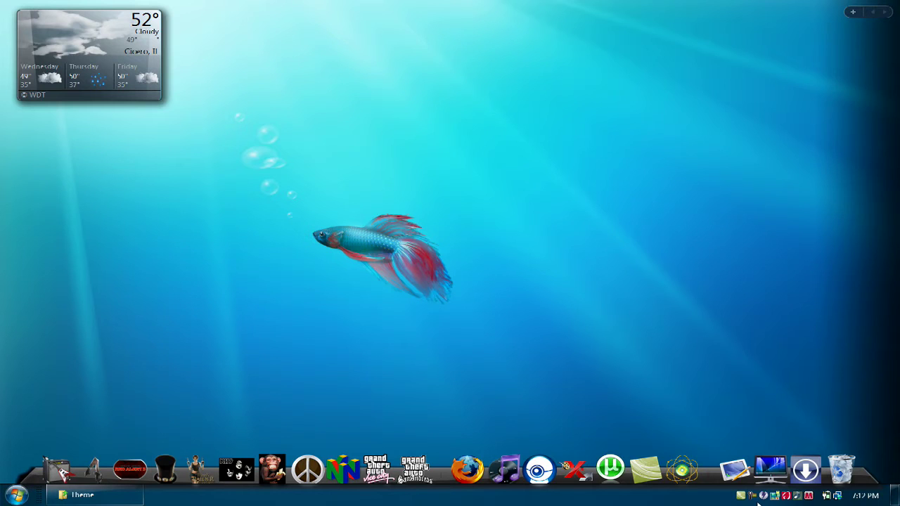
Restore Explorer and navigate from Downloads into Windows Ultimate Dark Theme > Themes.
left_click(83, 495)
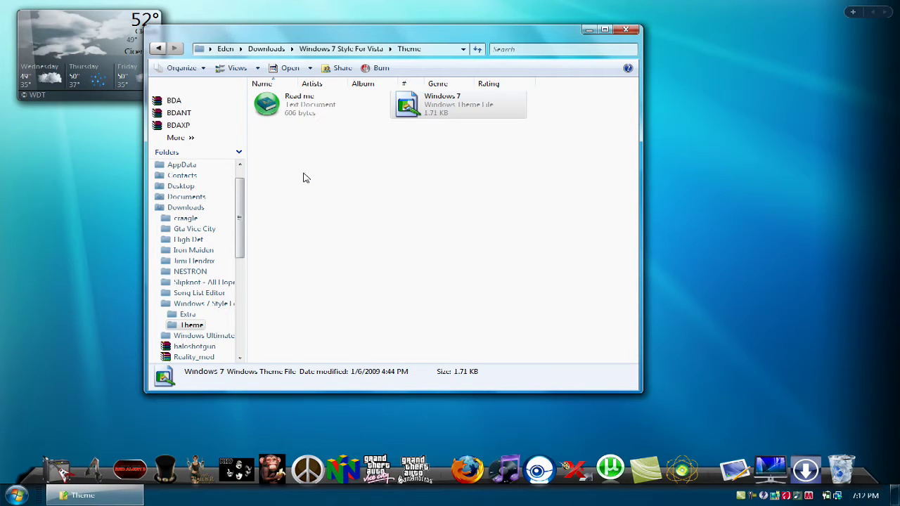
key("BackSpace")
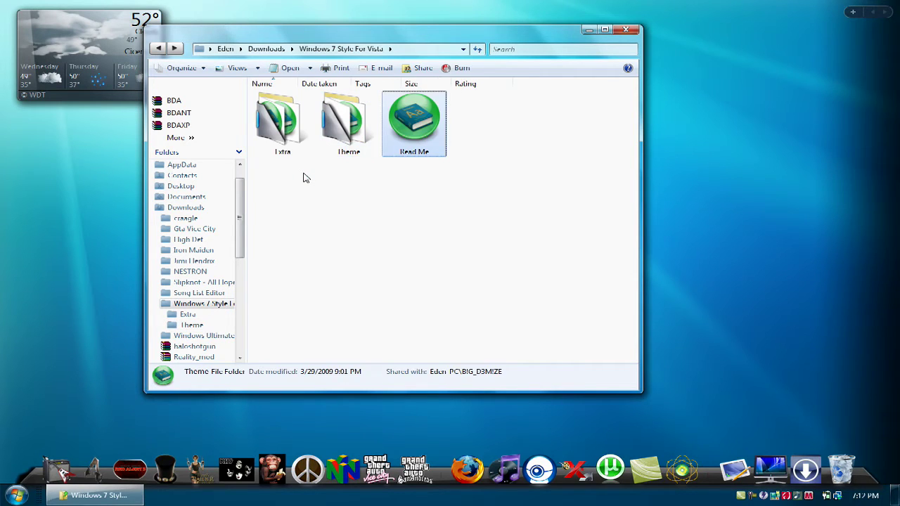
key("BackSpace")
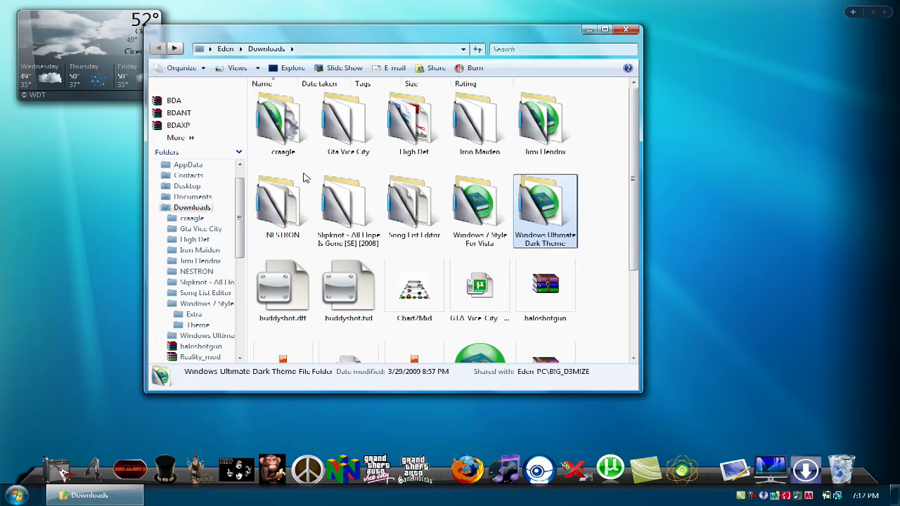
key("Return")
key("Right")
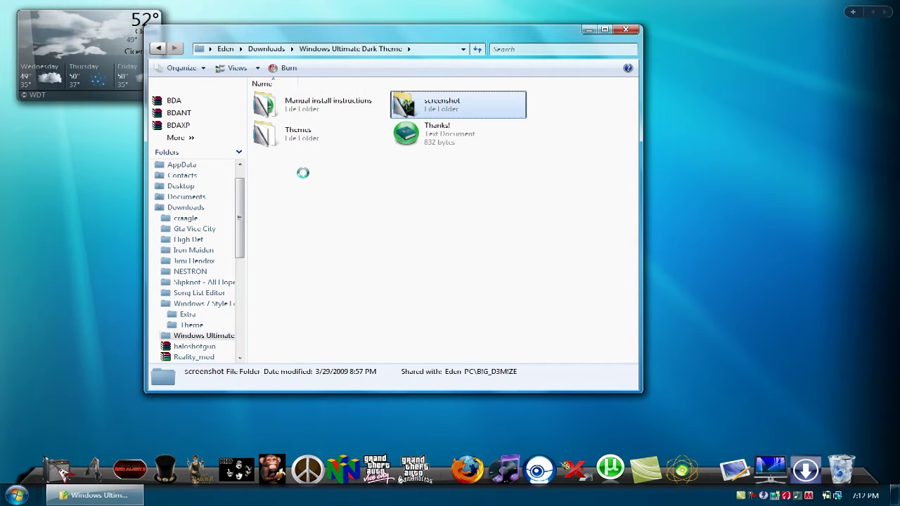
key("Left")
key("Down")
key("Return")
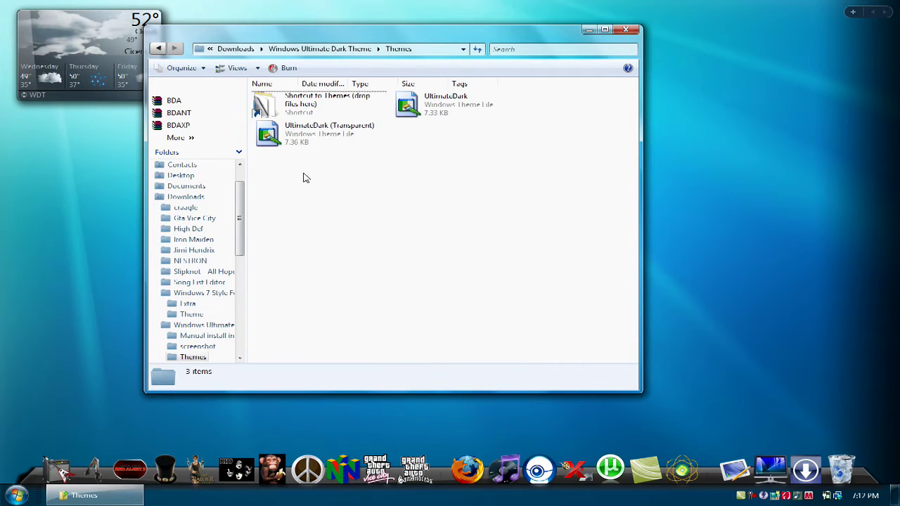
Apply the UltimateDark theme, then close the Themes folder window.
key("Right")
key("Return")
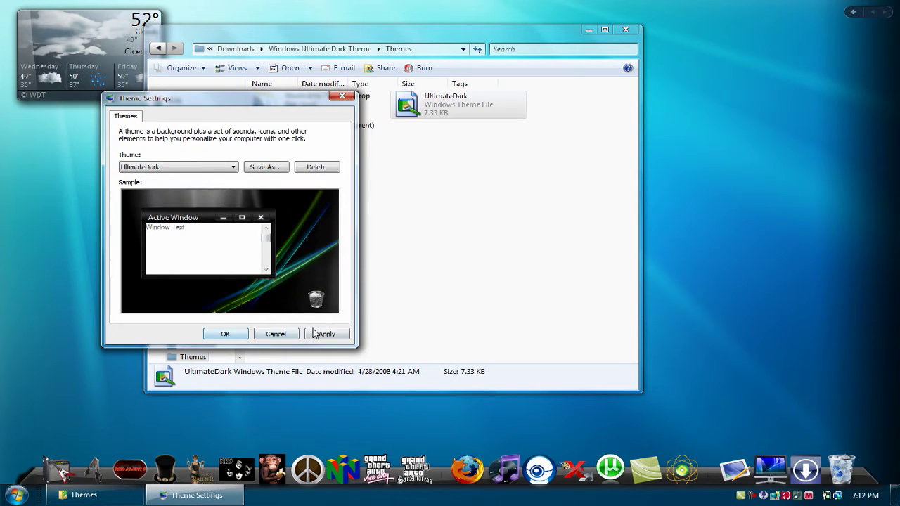
left_click(320, 334)
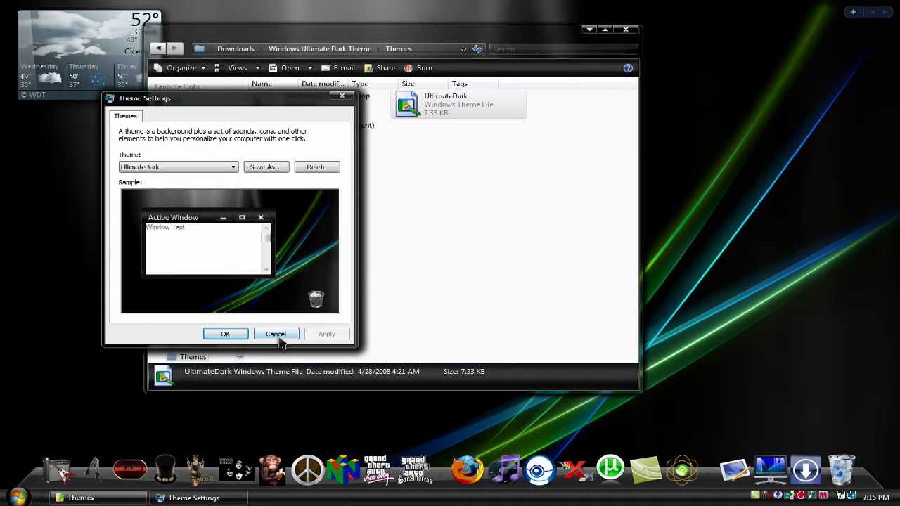
left_click(277, 335)
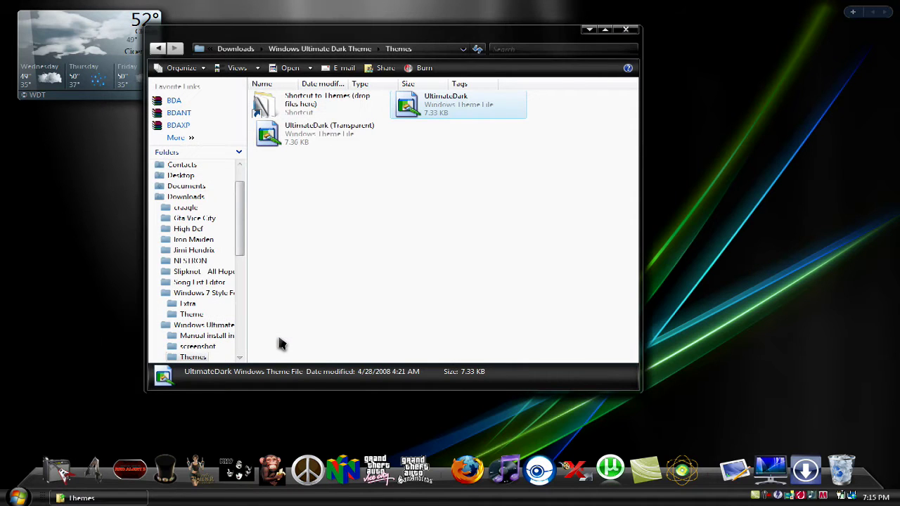
left_click(629, 30)
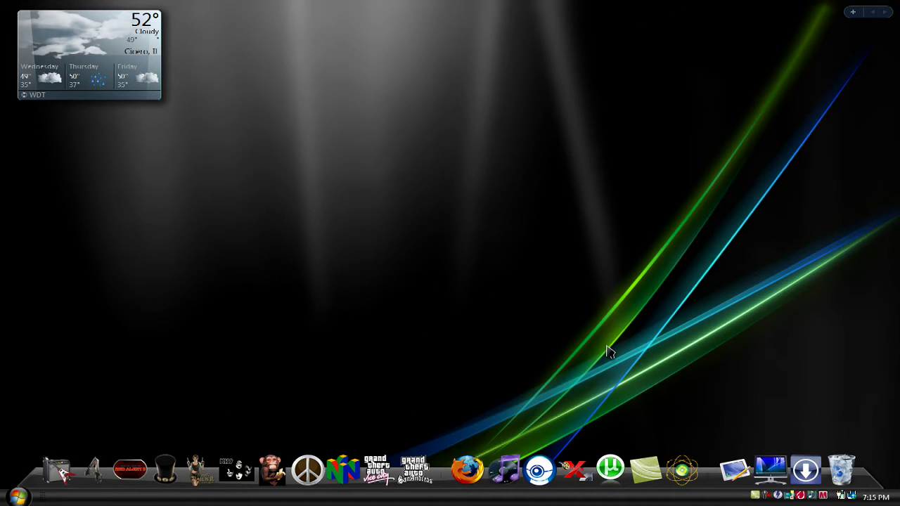
Launch Firefox from the RocketDock to show the Google home page.
left_click(464, 473)
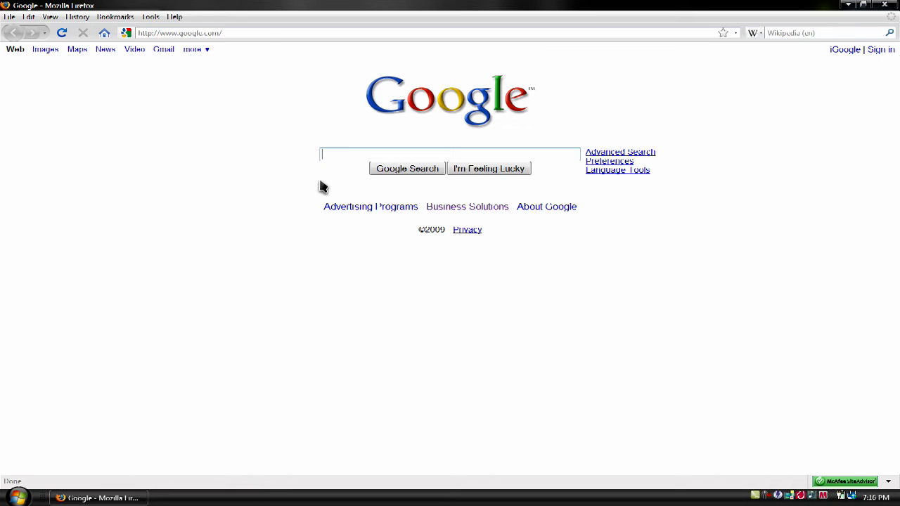
left_click(259, 33)
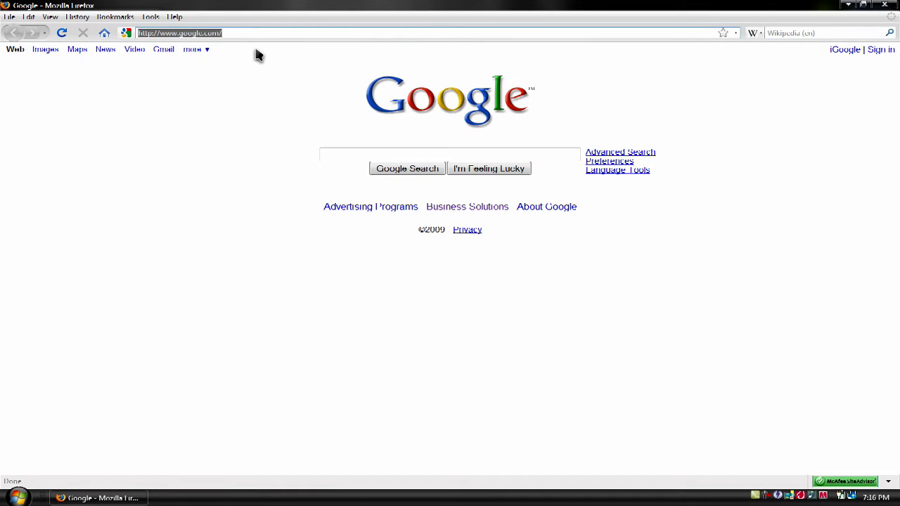
type("www")
key("Down")
key("Down")
key("Down")
key("Down")
key("Down")
key("Up")
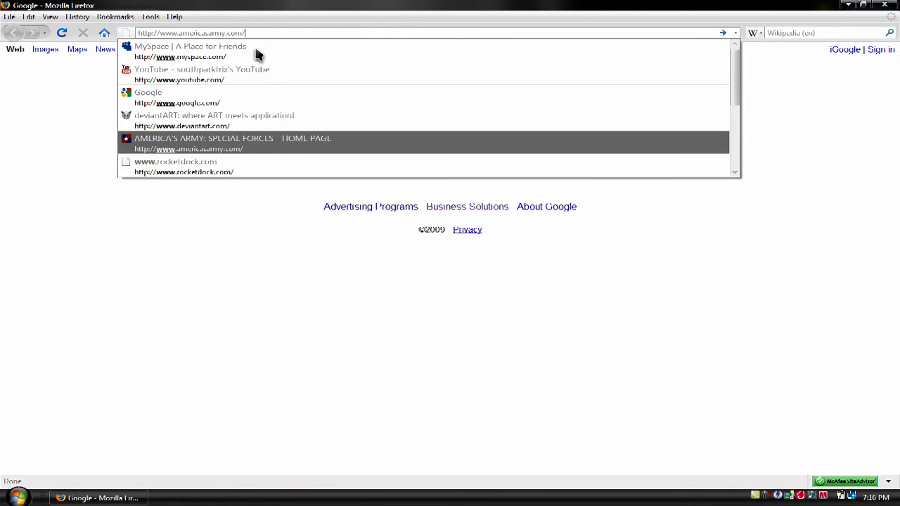
key("Up")
key("Return")
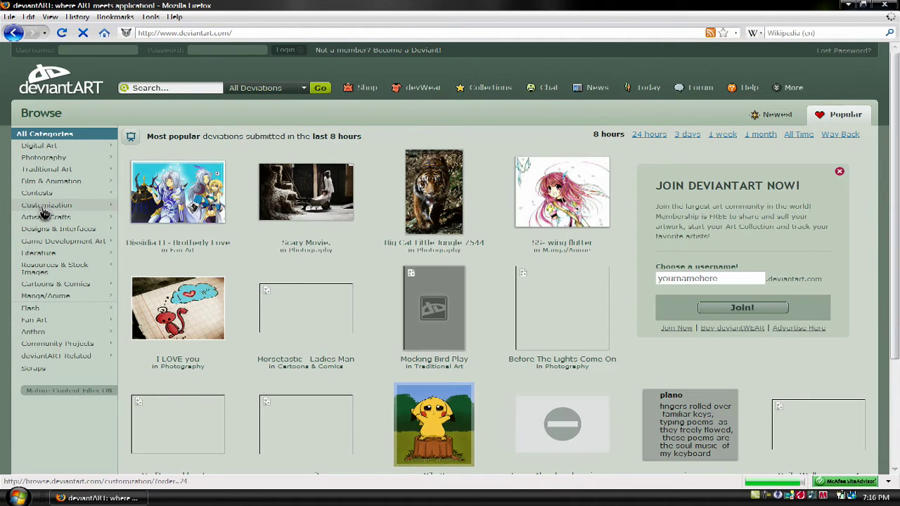
Browse deviantART's Customization > Skins & Themes category and scroll through the popular thumbnails.
left_click(42, 210)
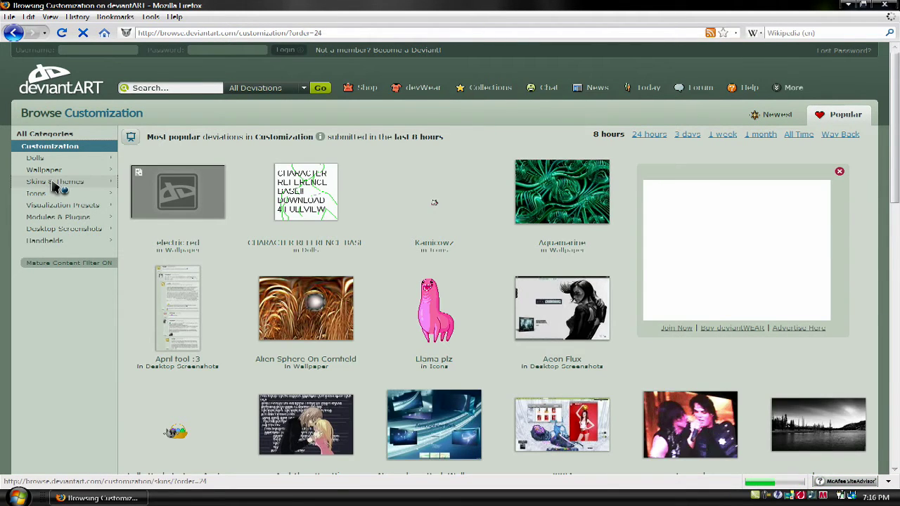
left_click(55, 184)
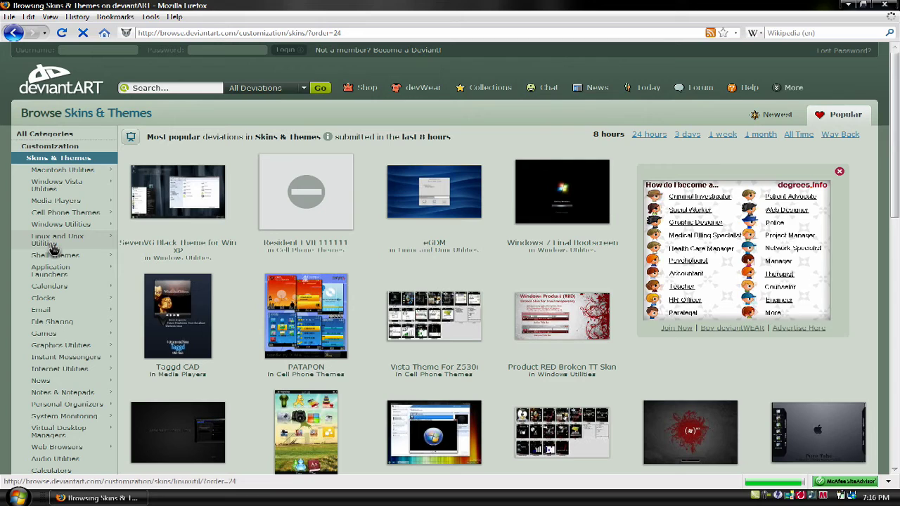
scroll(52, 232, "down", 2)
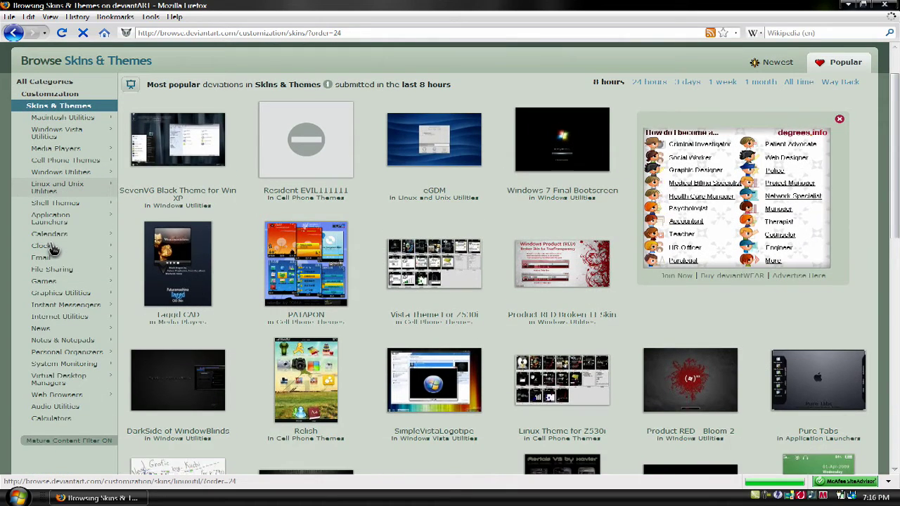
scroll(54, 255, "up", 1)
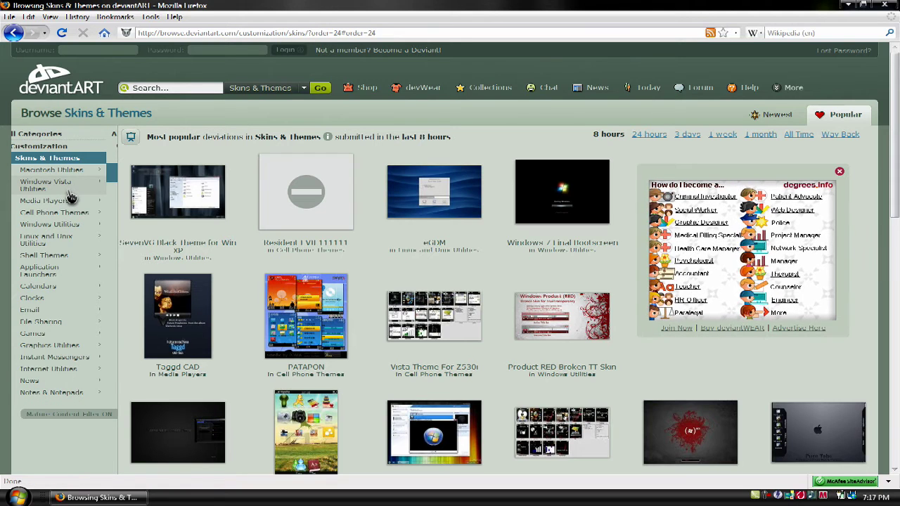
Filter to Windows Vista Utilities > Visual Styles, sorted by All Time popularity.
left_click(87, 189)
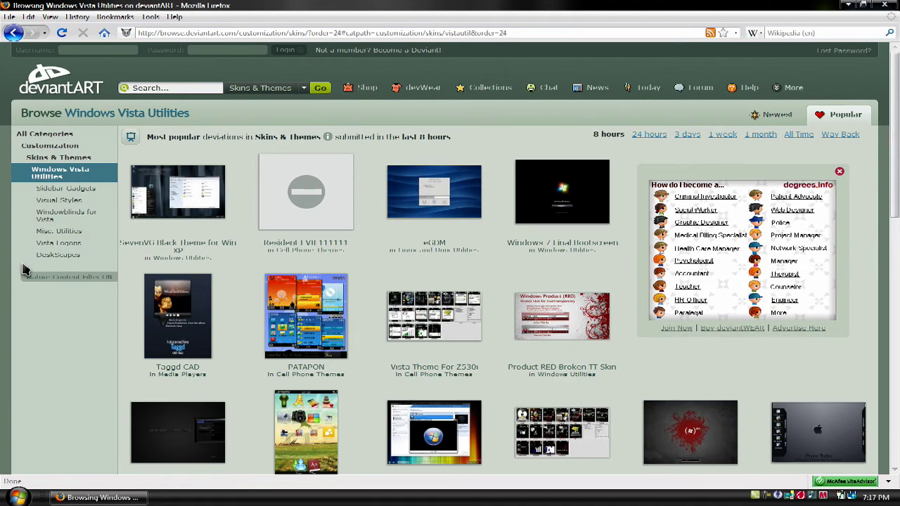
left_click(71, 204)
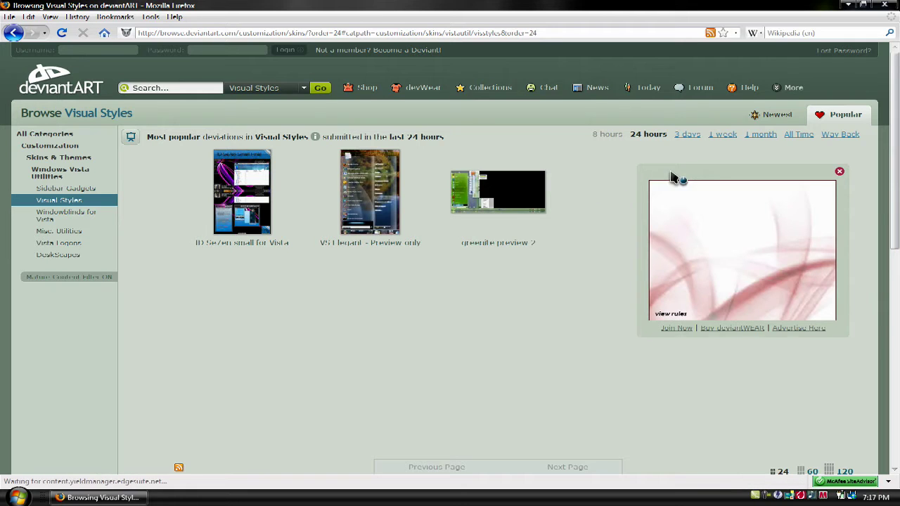
left_click(797, 136)
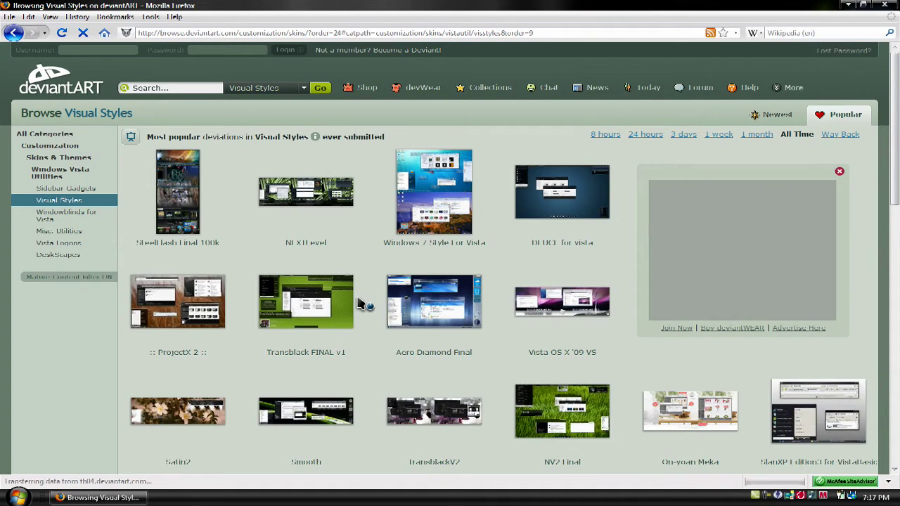
Scroll down the results and open the AeroVG Theme for Windows Vista page.
scroll(359, 303, "down", 1)
scroll(359, 304, "down", 1)
scroll(359, 303, "down", 1)
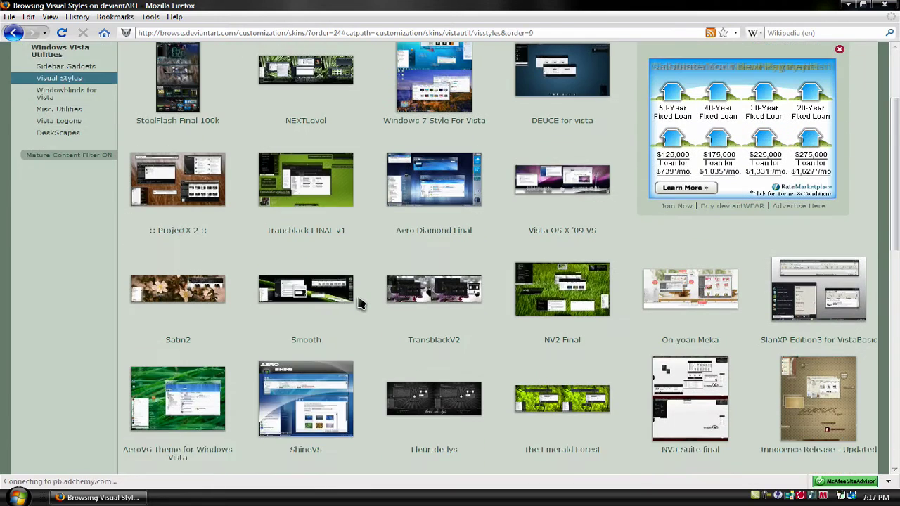
scroll(359, 304, "down", 1)
scroll(360, 304, "down", 1)
scroll(359, 303, "down", 1)
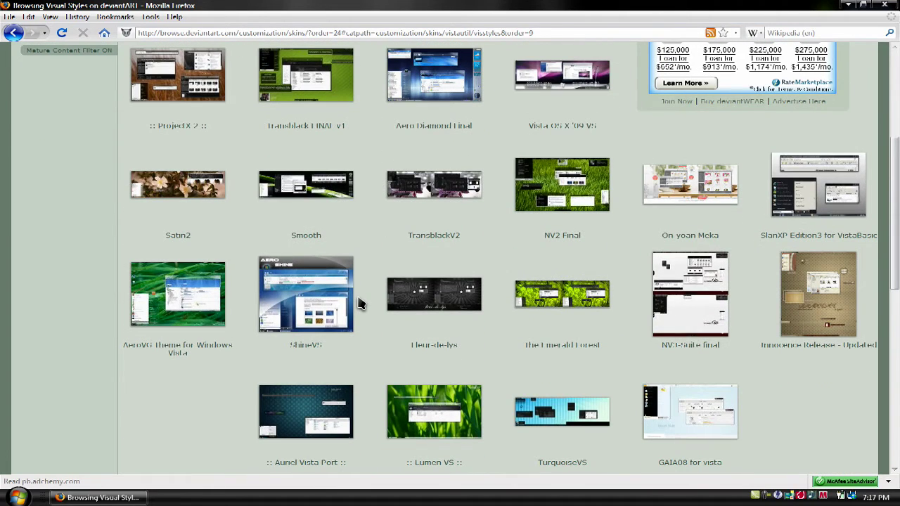
left_click(193, 317)
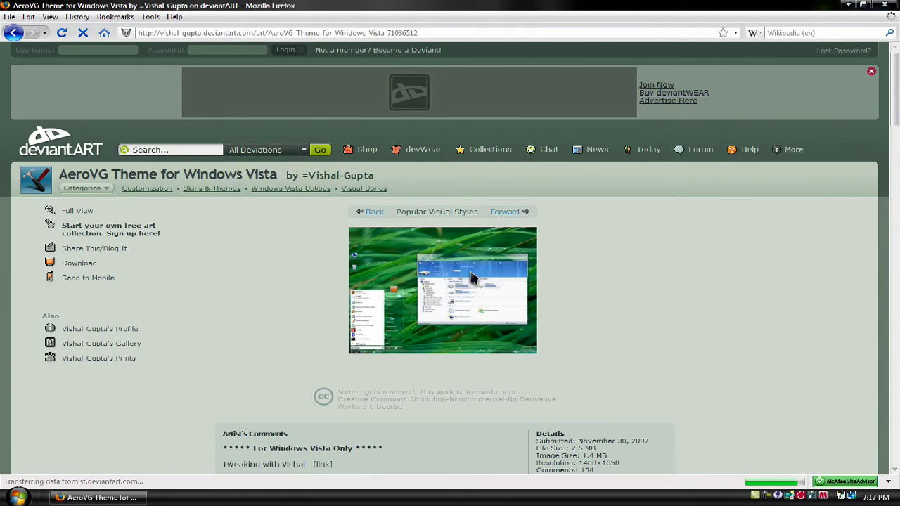
View the AeroVG preview full size, download the 2.6 MB .rar archive, and clean up the Downloads list.
left_click(469, 274)
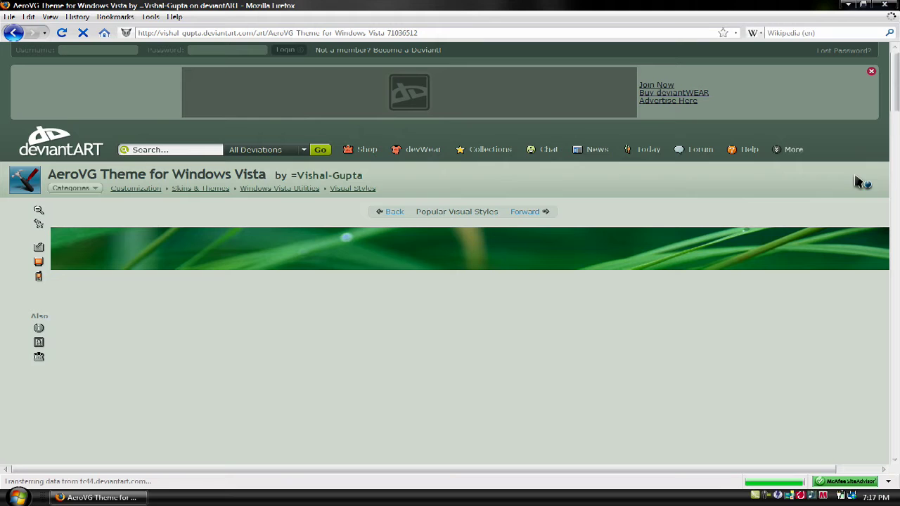
left_click_drag(894, 85, 898, 158)
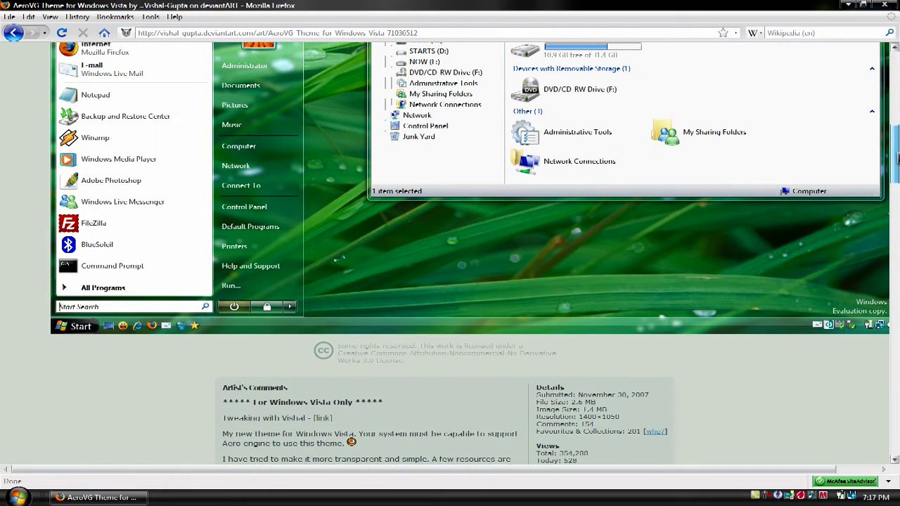
mouse_move(896, 159)
left_mouse_down()
mouse_move(892, 121)
mouse_move(851, 114)
left_mouse_up()
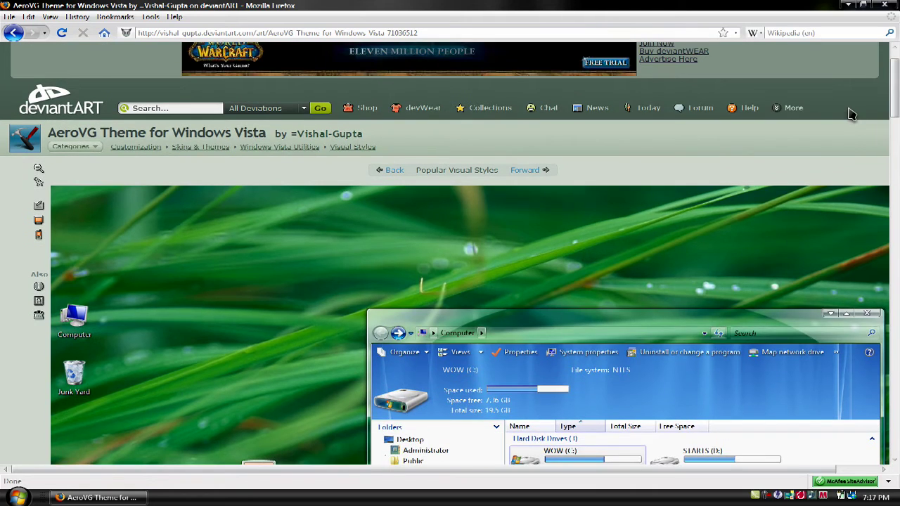
left_click(534, 232)
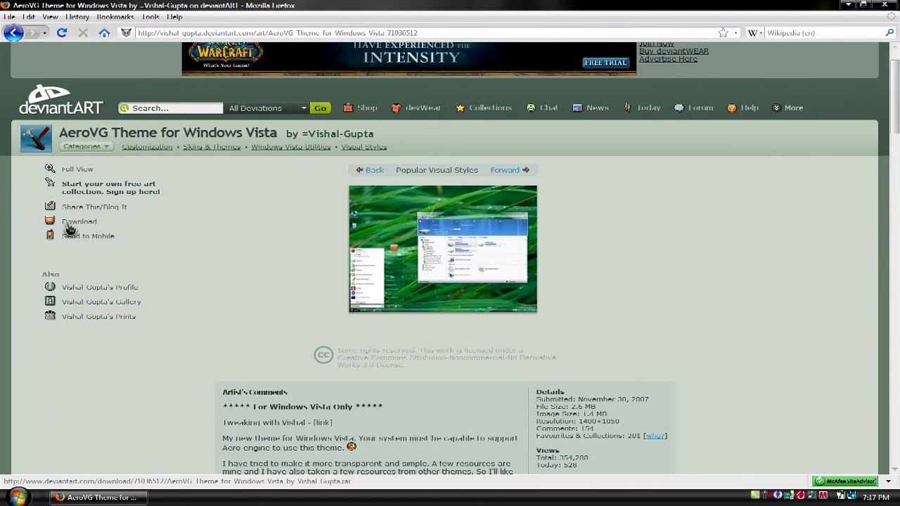
left_click(69, 229)
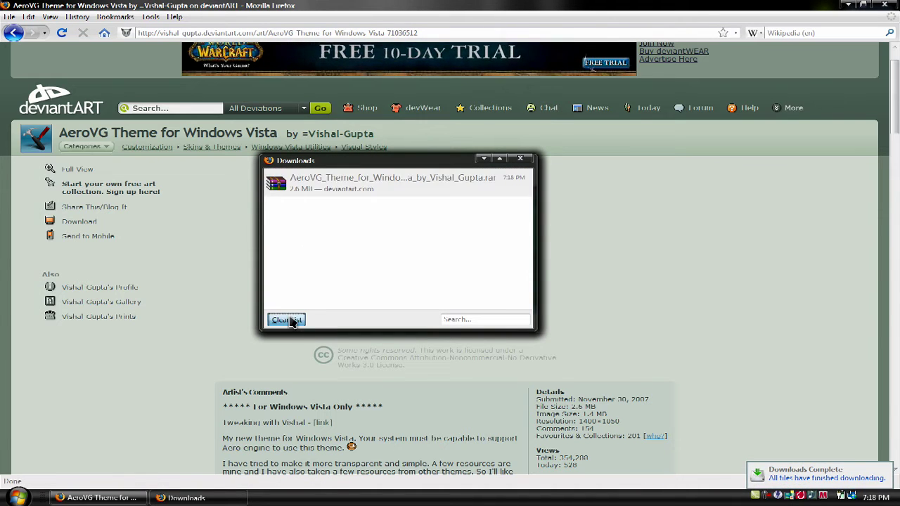
left_click(292, 321)
Close Firefox's Downloads window, minimize Firefox, and open the Downloads folder from the dock.
left_click(520, 159)
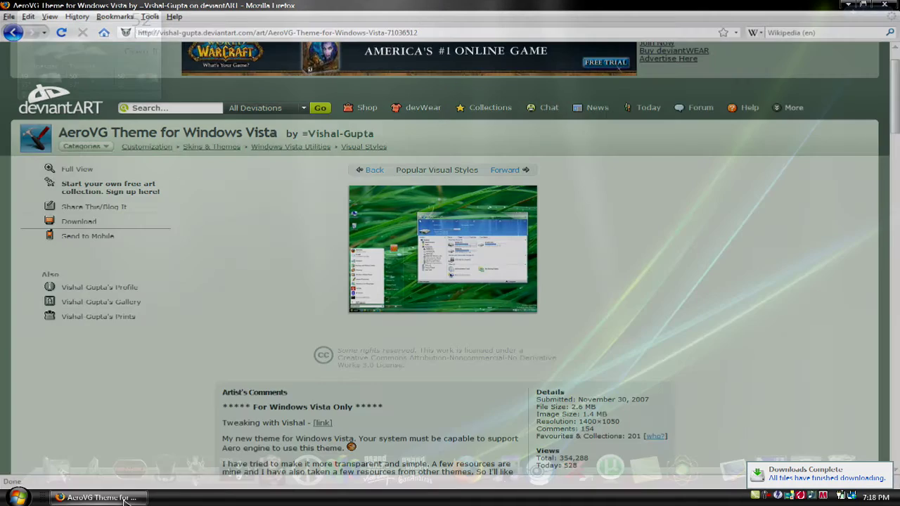
left_click(124, 499)
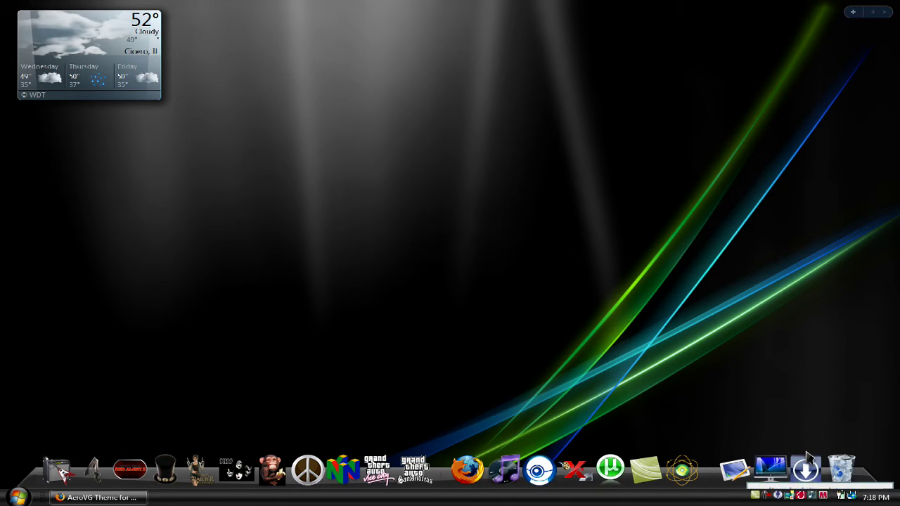
left_click(807, 459)
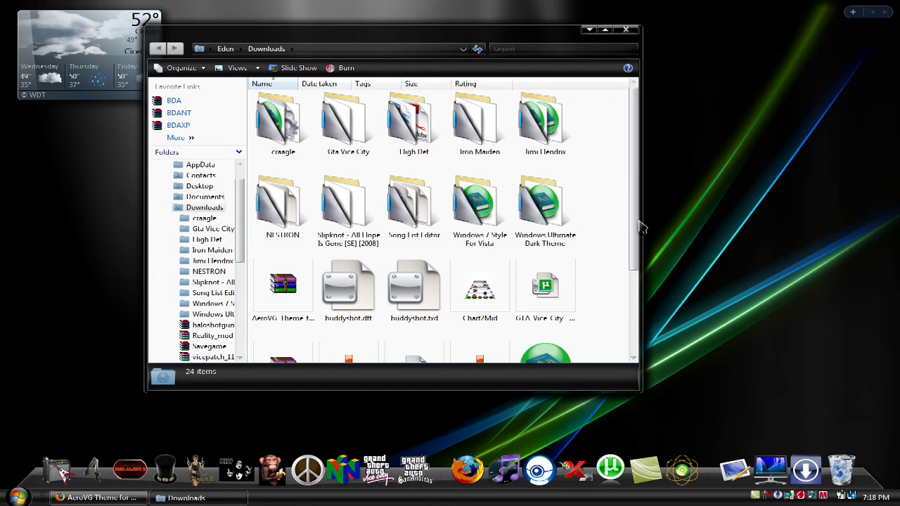
Extract the AeroVG_Theme archive into Downloads using Extract Here.
left_click_drag(638, 237, 632, 339)
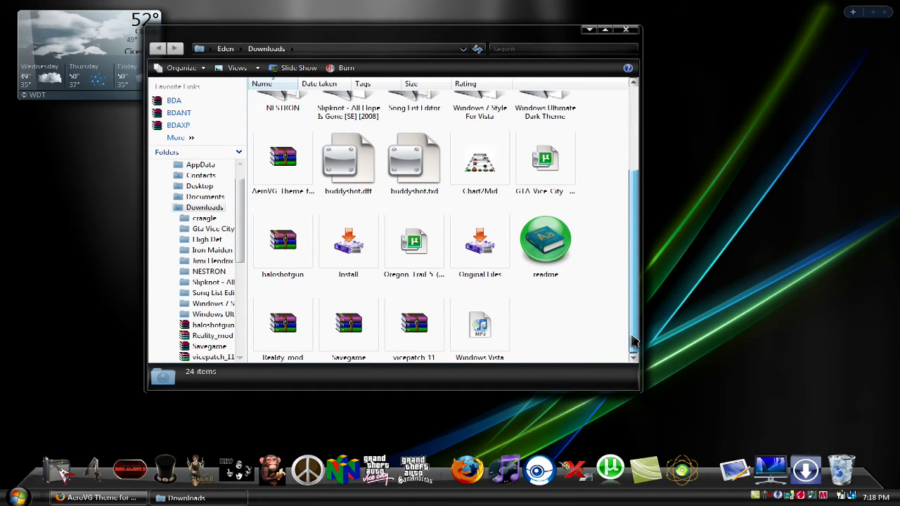
scroll(625, 319, "up", 2)
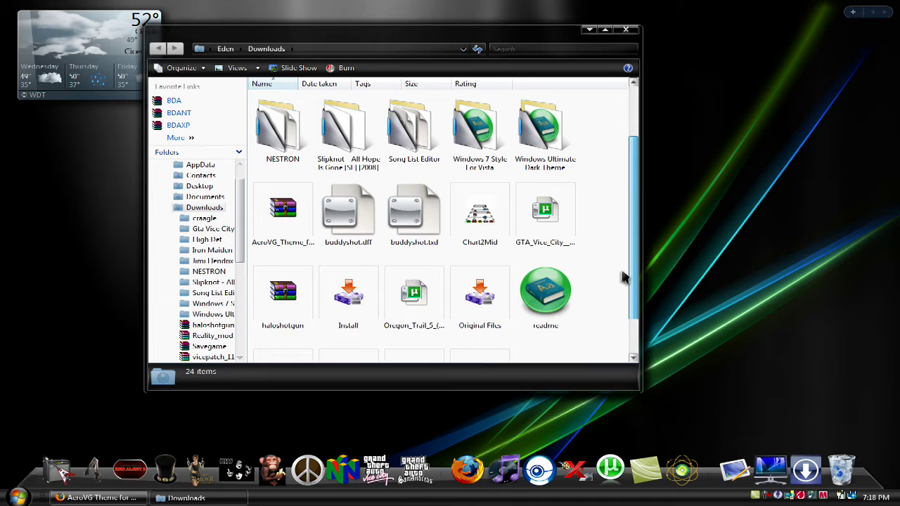
right_click(278, 264)
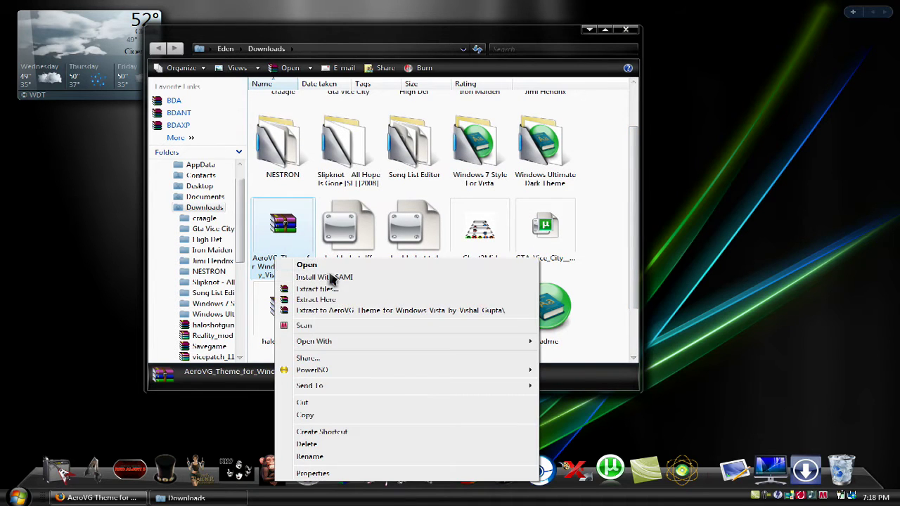
left_click(317, 299)
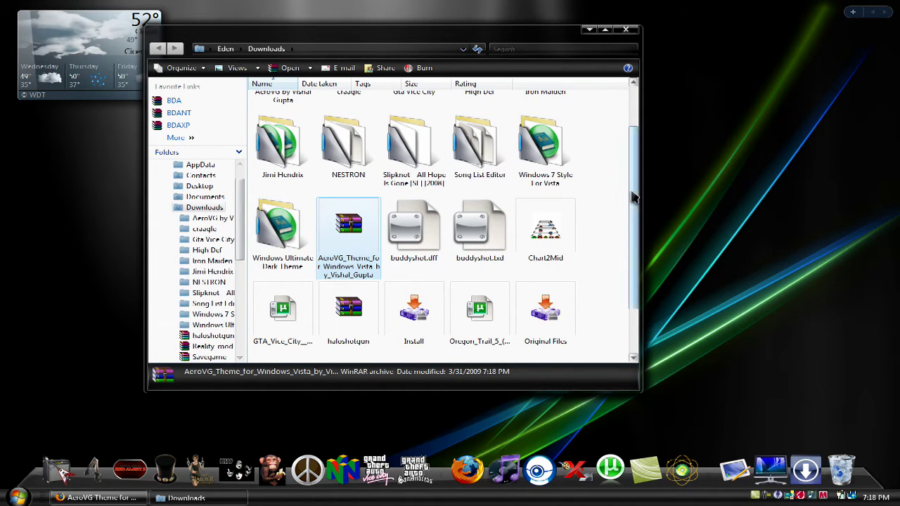
left_click_drag(635, 197, 635, 147)
Open the extracted folder and view the AeroVG Preview image enlarged, then close the viewer.
double_click(291, 135)
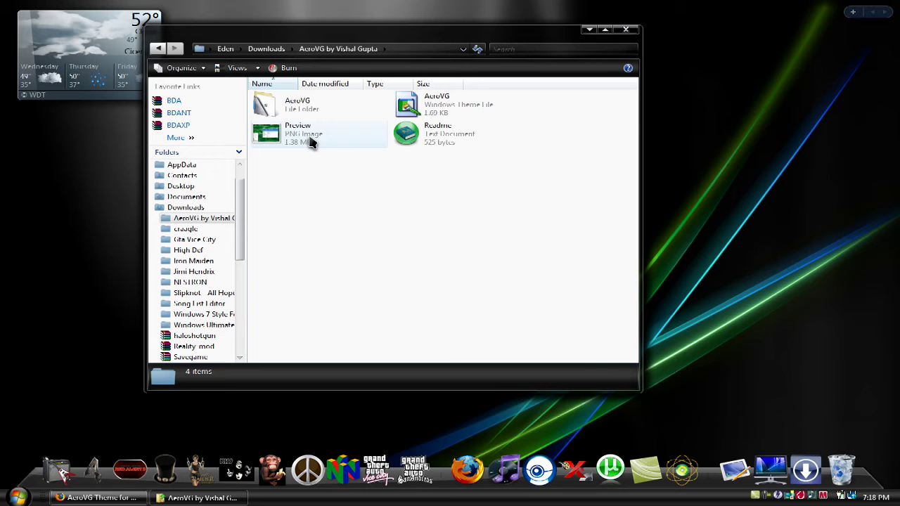
left_click(312, 143)
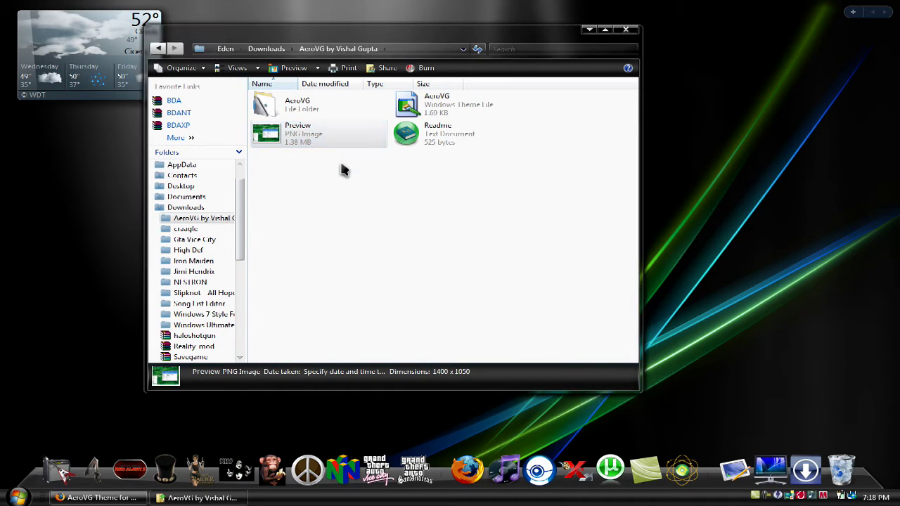
key("Return")
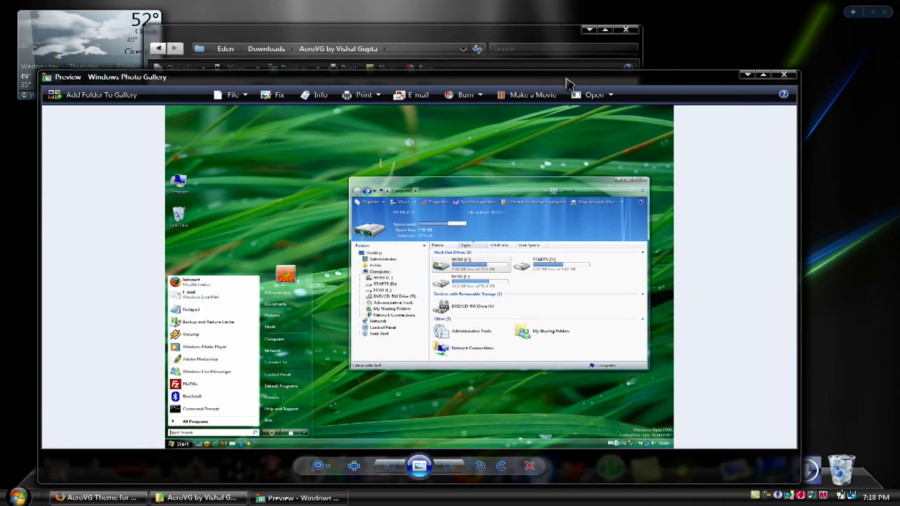
left_click(327, 472)
mouse_move(327, 473)
left_mouse_down()
mouse_move(327, 460)
mouse_move(326, 469)
left_mouse_up()
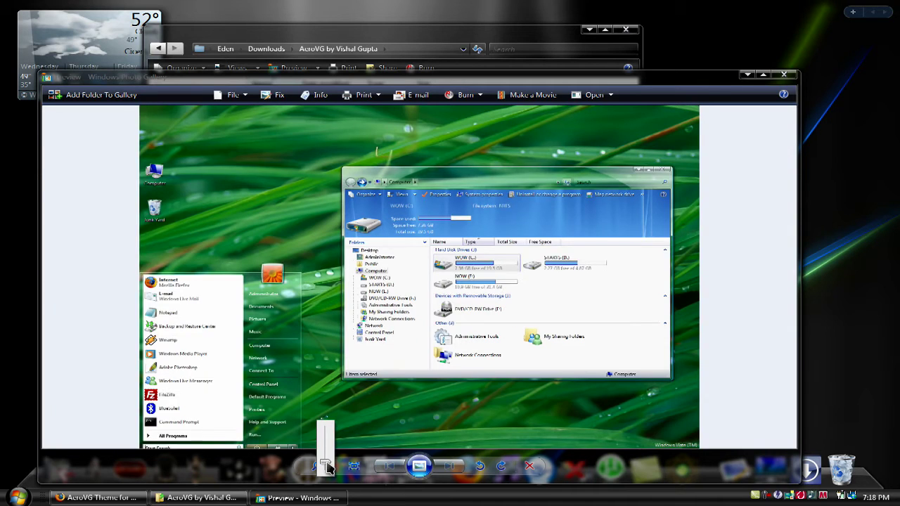
left_click(786, 76)
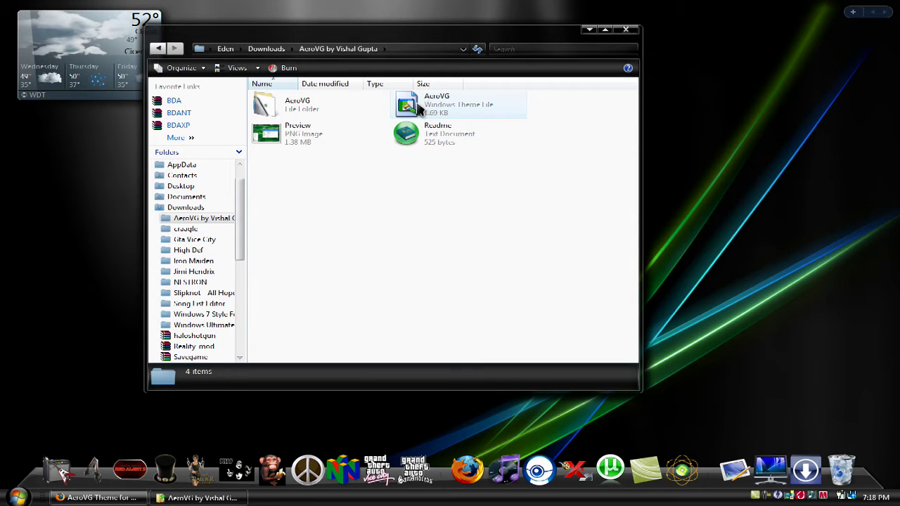
Inspect the AeroVG subfolder, return to the parent folder, and deselect the files.
double_click(291, 111)
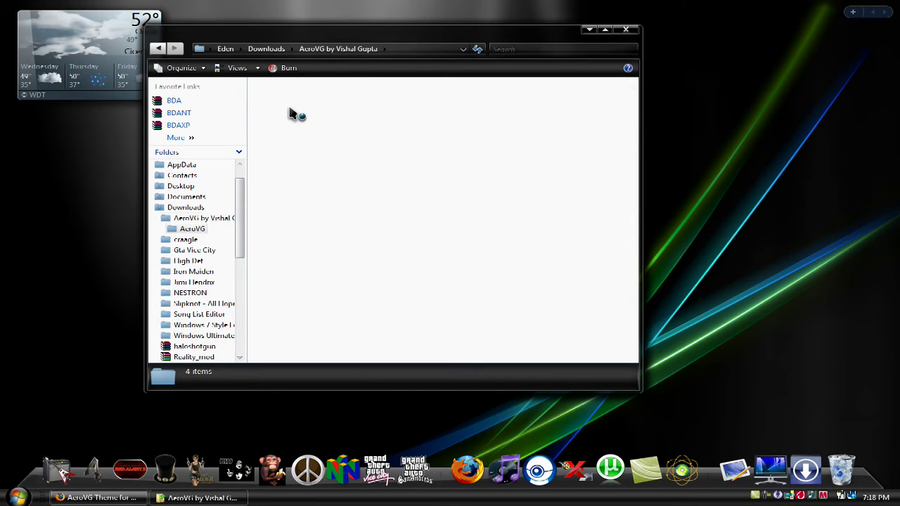
key("BackSpace")
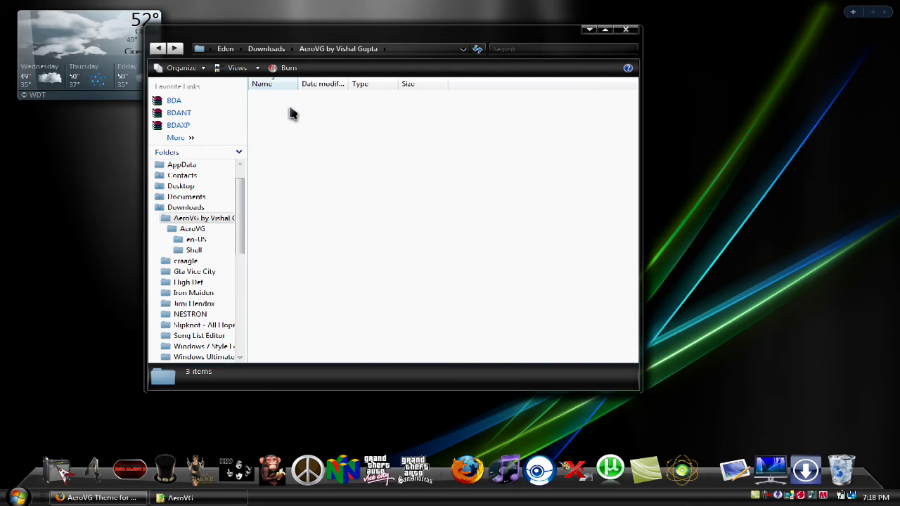
double_click(292, 113)
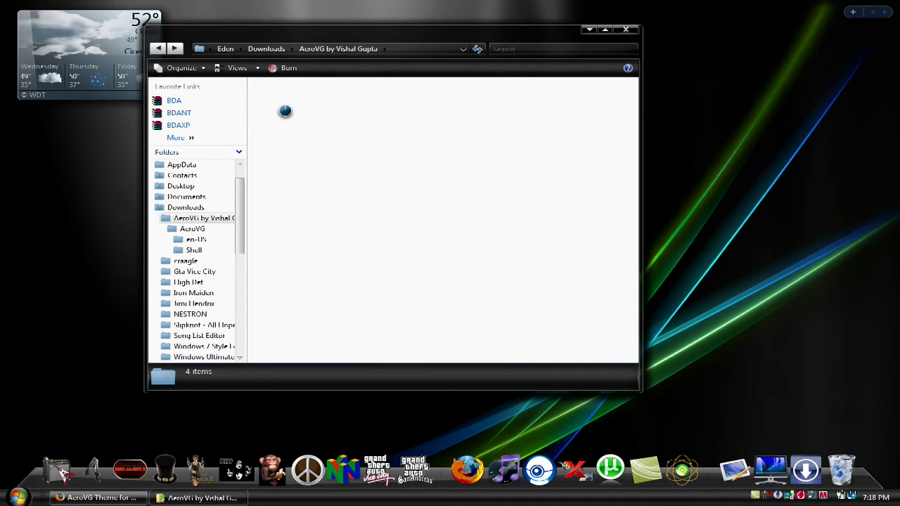
key("BackSpace")
left_click(322, 208)
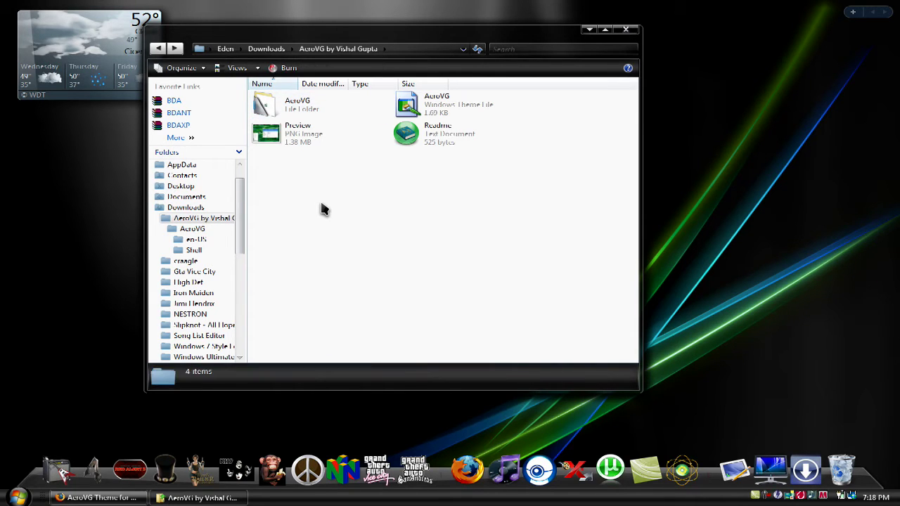
Open a new Computer window from Start and go into the OS (C:) drive.
left_click(16, 495)
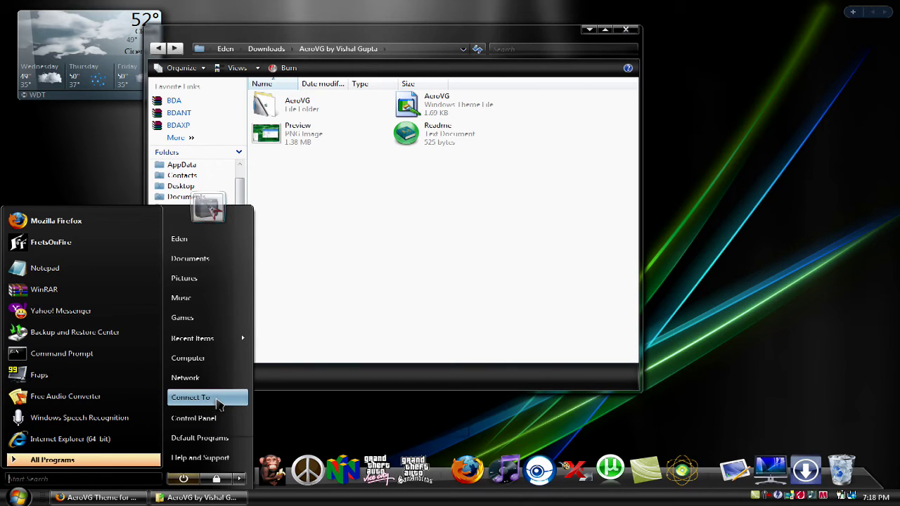
left_click(231, 360)
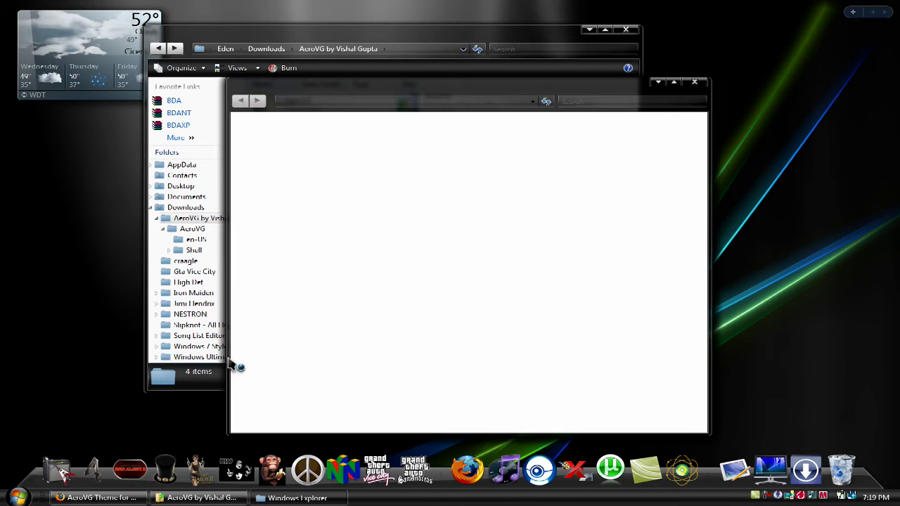
left_click_drag(408, 95, 338, 56)
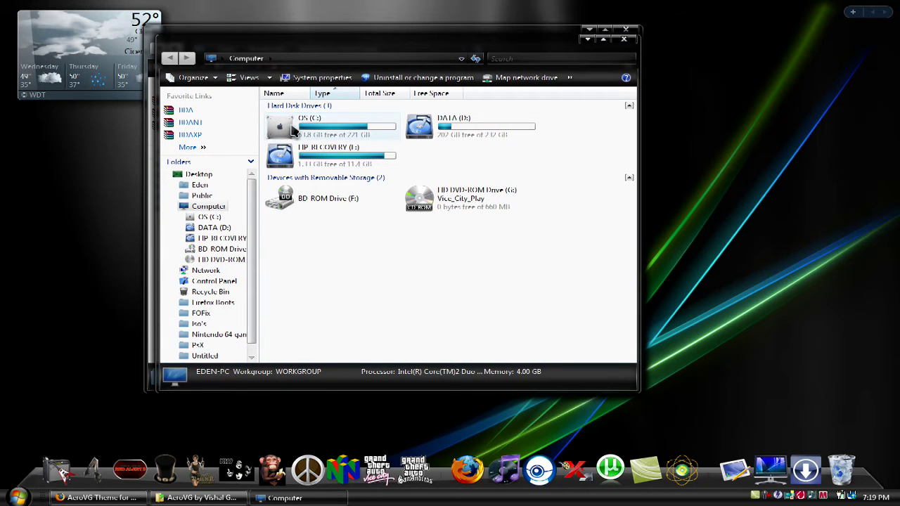
double_click(292, 131)
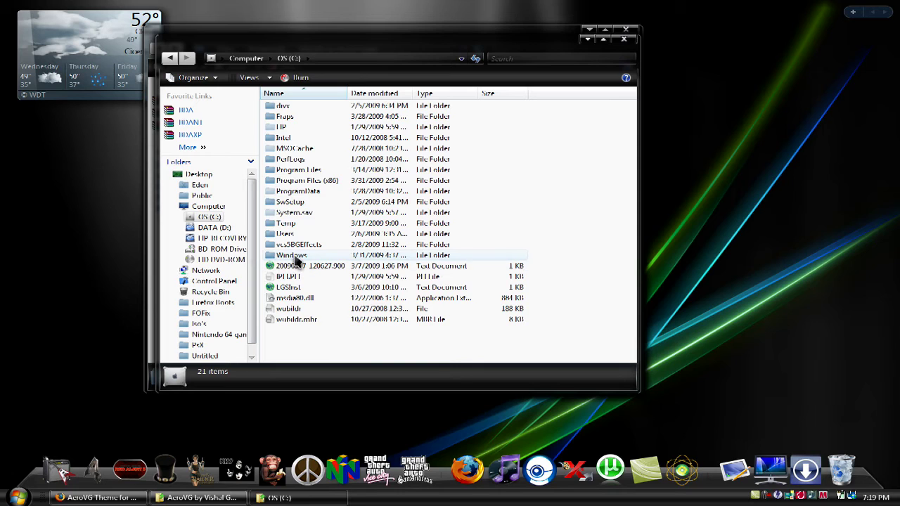
Switch the C: drive view to Tiles and open the Windows folder with its 127 items.
left_click(234, 77)
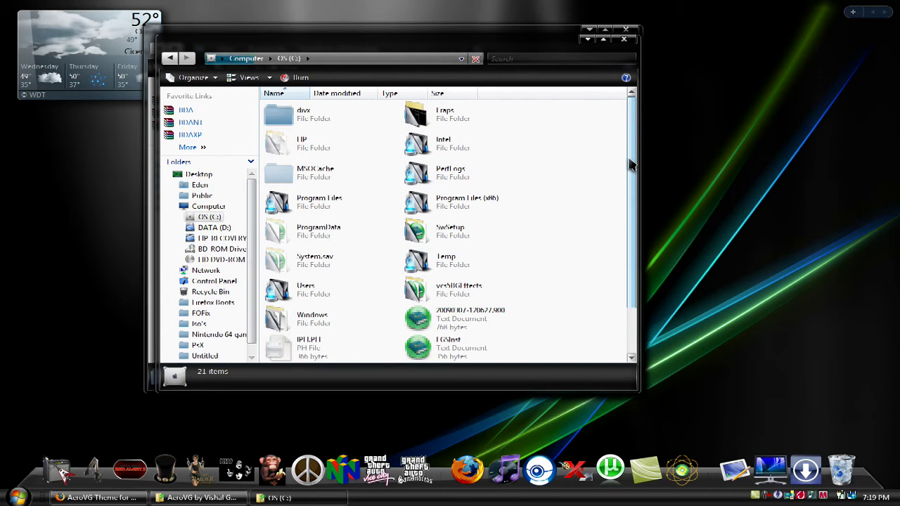
left_click_drag(631, 164, 643, 227)
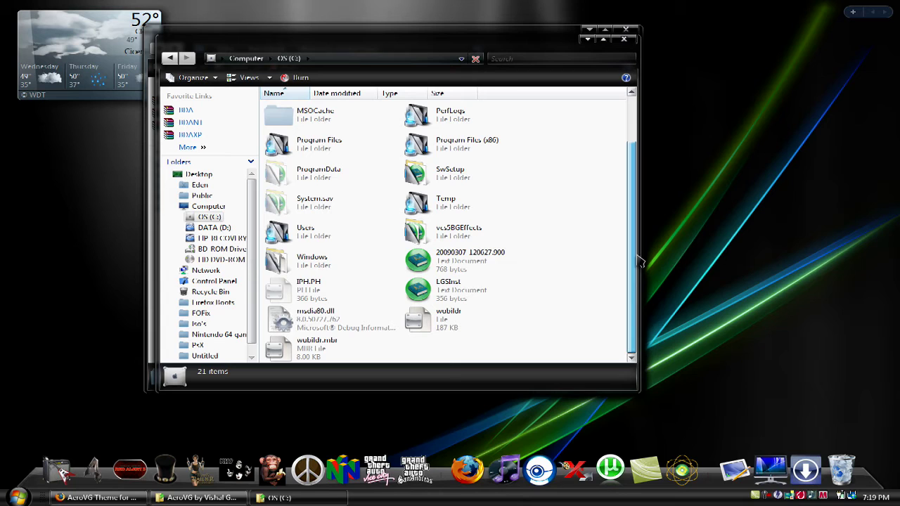
double_click(303, 259)
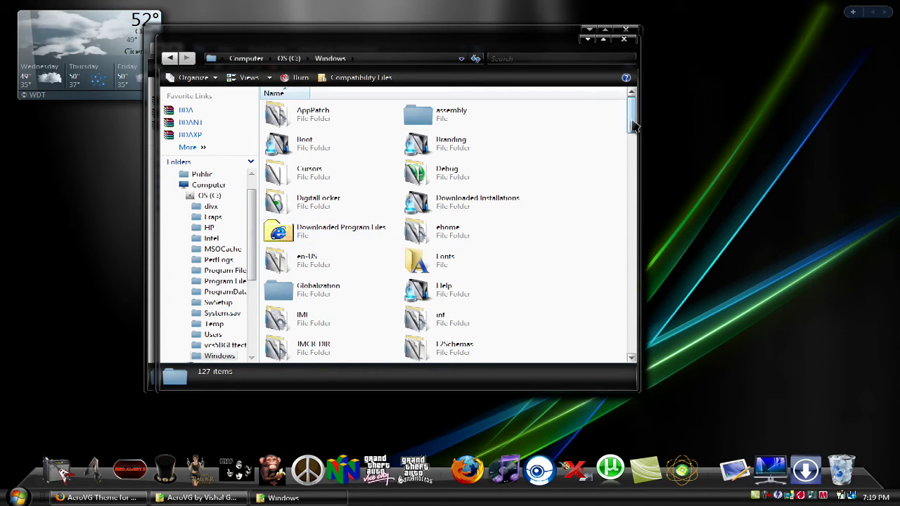
left_click_drag(633, 125, 633, 227)
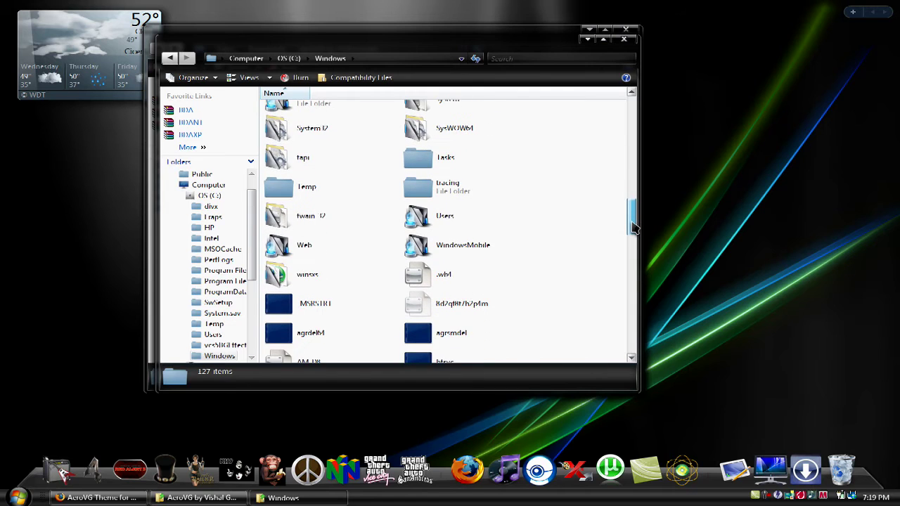
mouse_move(633, 227)
left_mouse_down()
mouse_move(638, 319)
mouse_move(632, 105)
left_mouse_up()
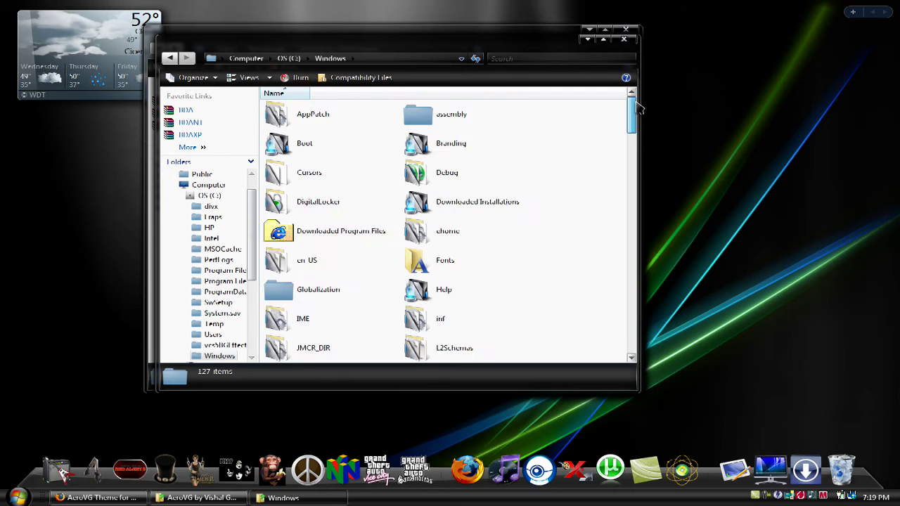
Search the Windows folder for 'resources', open the Resources folder, then its Themes folder.
left_click(559, 59)
type("r")
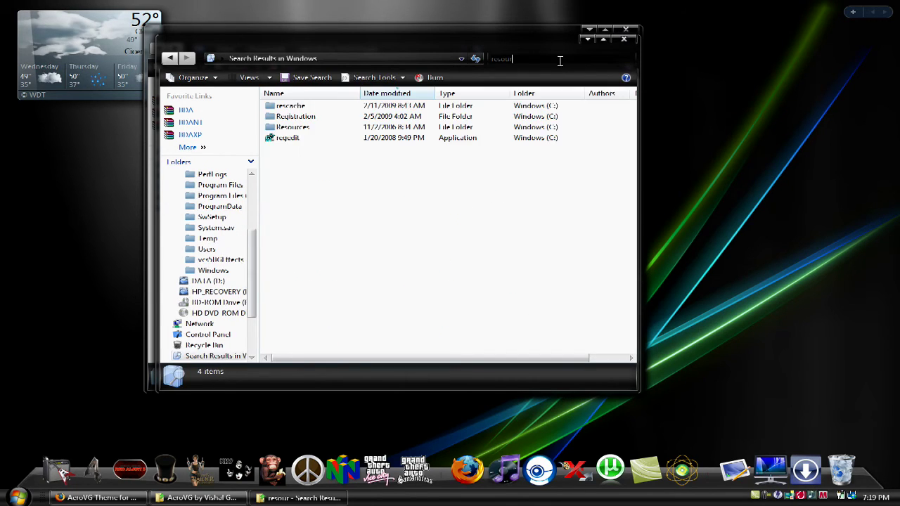
type("esource")
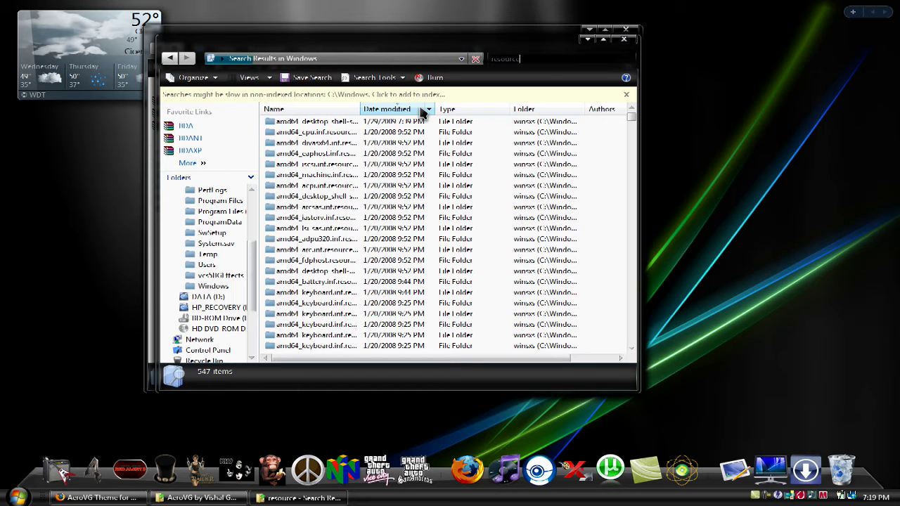
type("s")
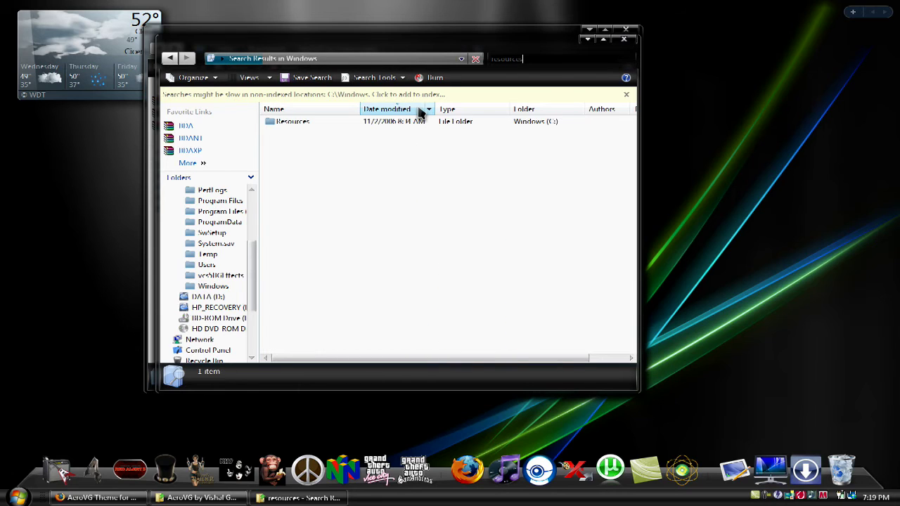
left_click(341, 123)
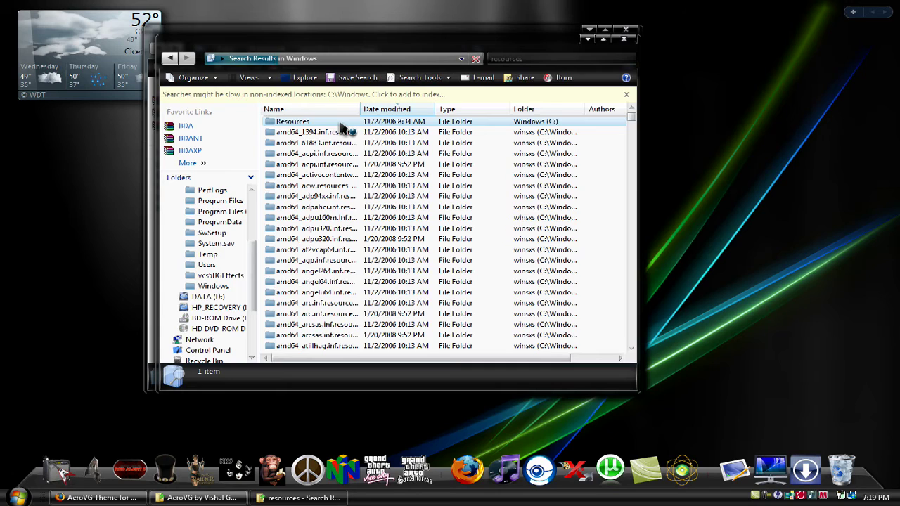
double_click(340, 123)
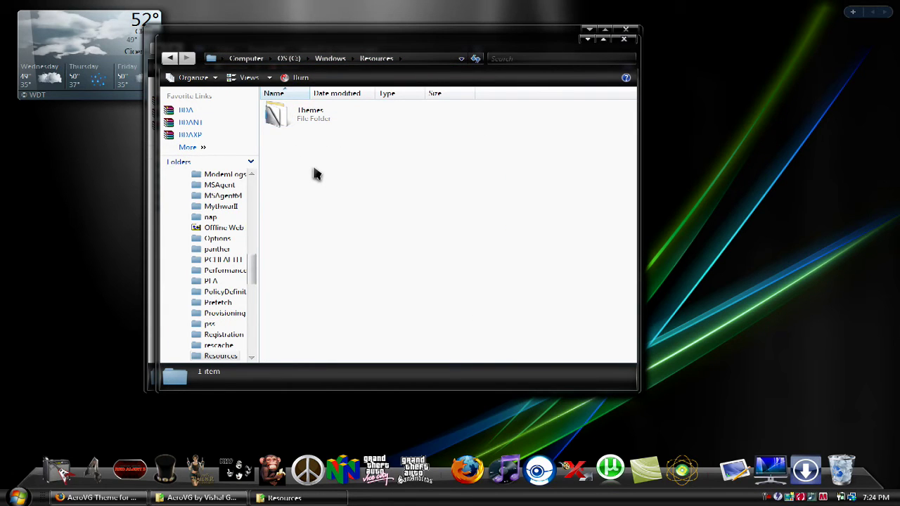
double_click(344, 120)
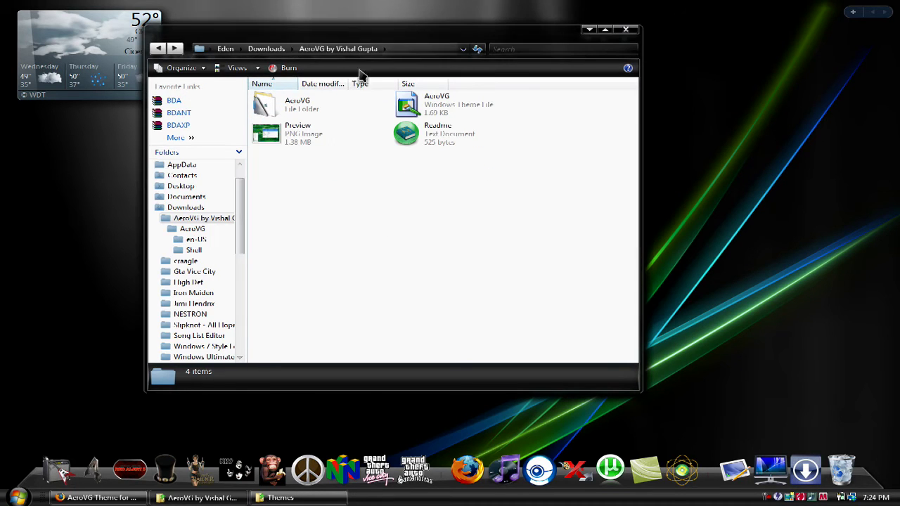
Move the AeroVG folder and AeroVG theme file into Themes, granting administrator permission.
left_click(480, 112)
left_click(350, 114, "ctrl")
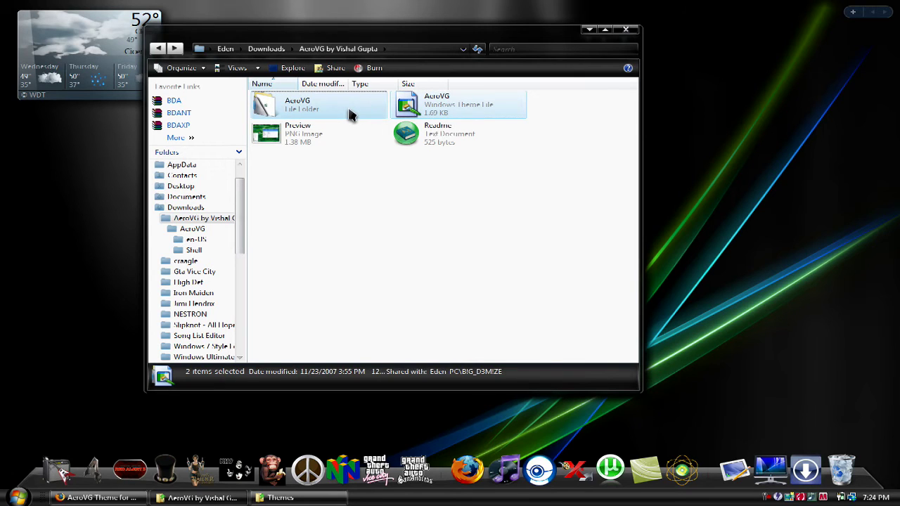
mouse_move(349, 115)
left_mouse_down()
mouse_move(397, 230)
mouse_move(560, 121)
left_mouse_up()
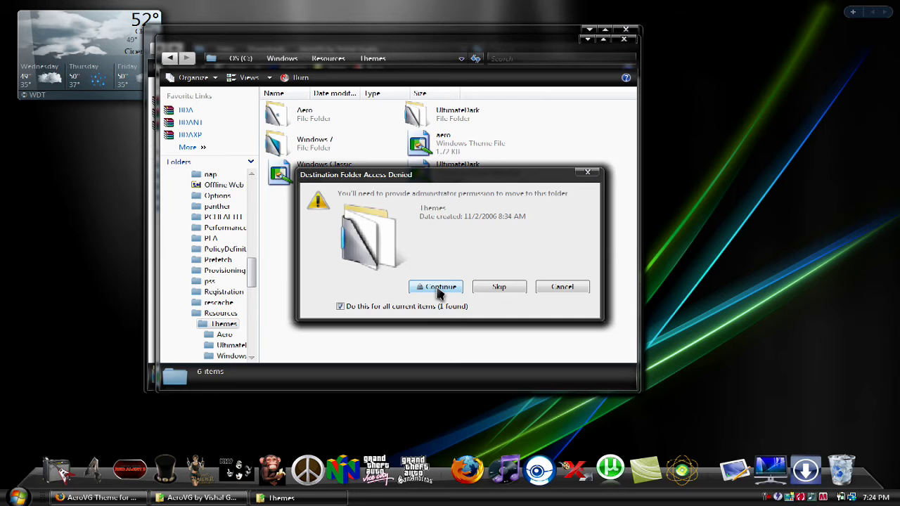
left_click(437, 289)
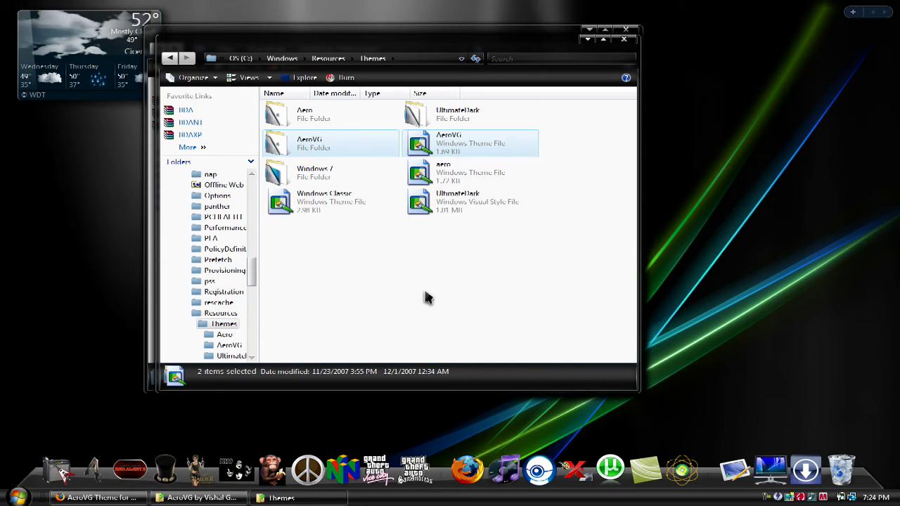
left_click(424, 297)
Open the AeroVG theme file in Theme Settings and apply it.
double_click(429, 148)
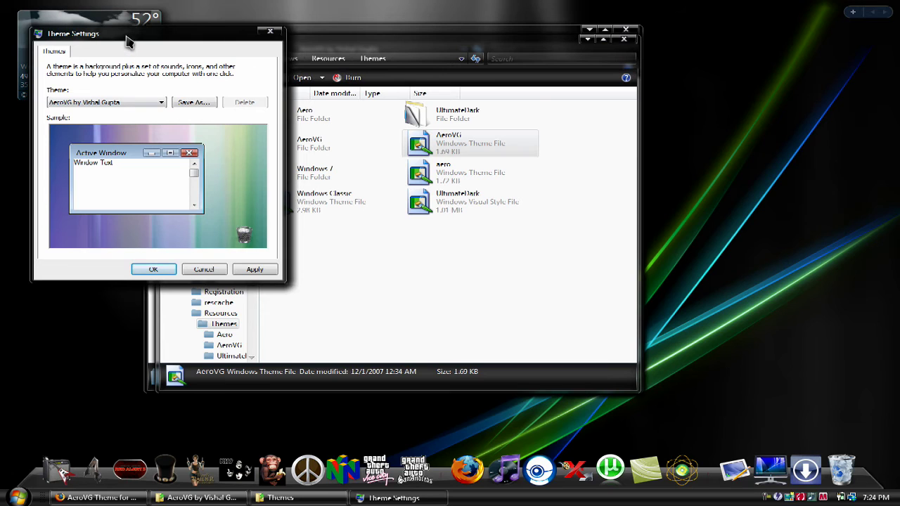
left_click_drag(127, 43, 121, 78)
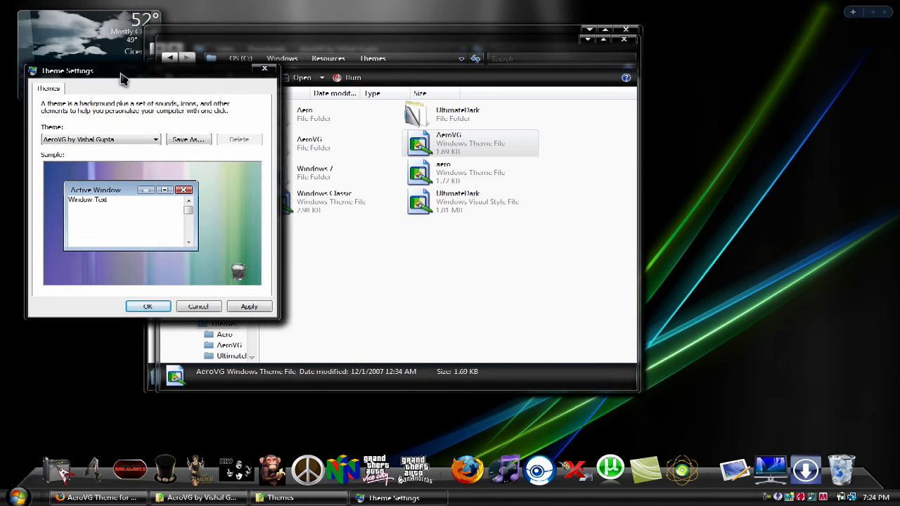
left_click(396, 301)
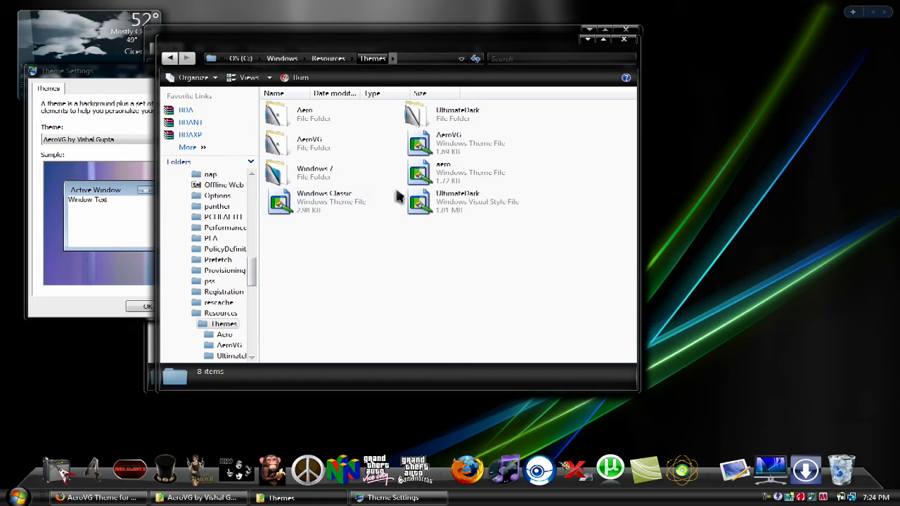
left_click(438, 58)
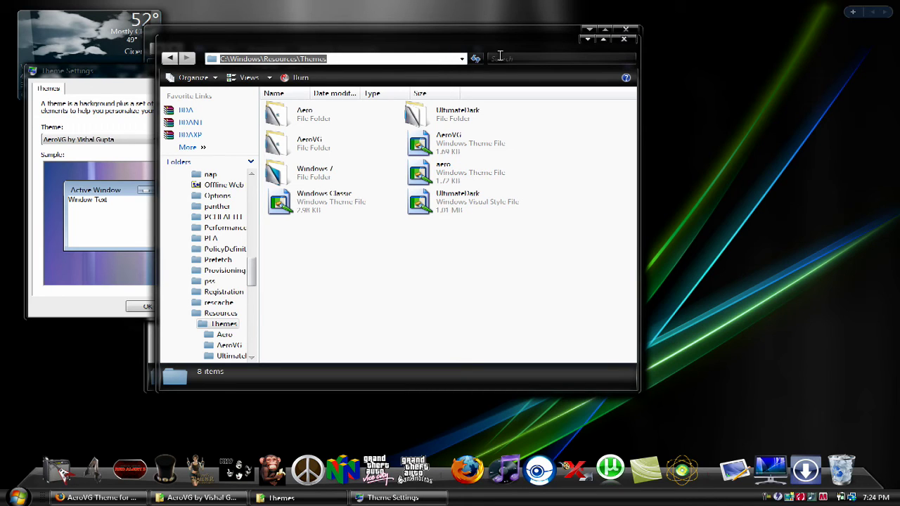
left_click(92, 80)
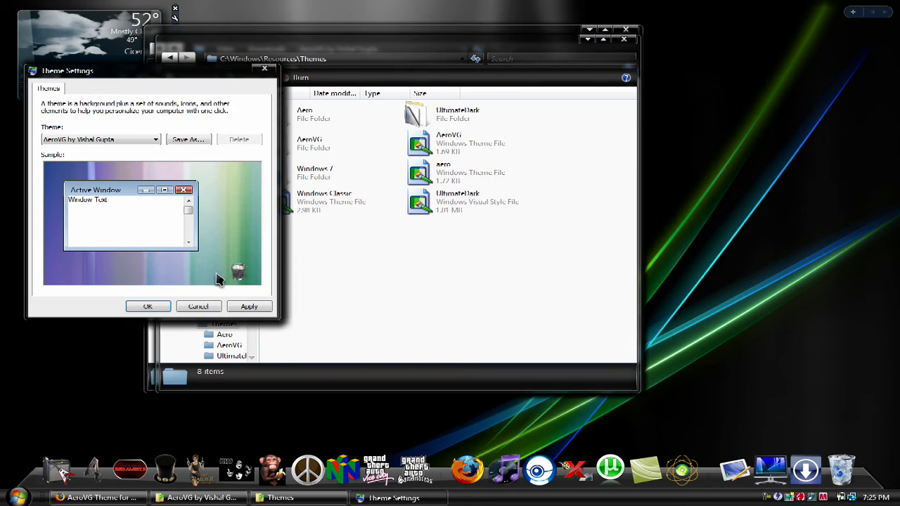
left_click(248, 307)
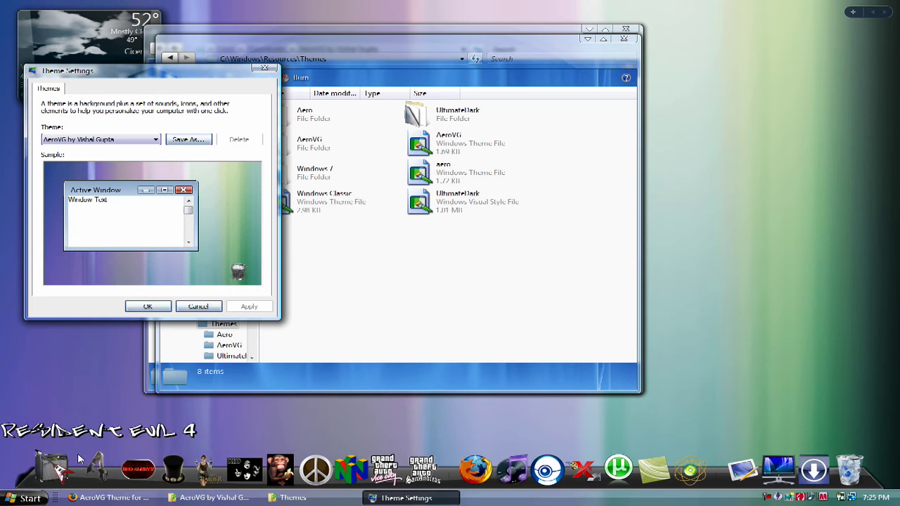
Close Theme Settings, the Themes folder window and the AeroVG downloads folder window.
left_click(28, 498)
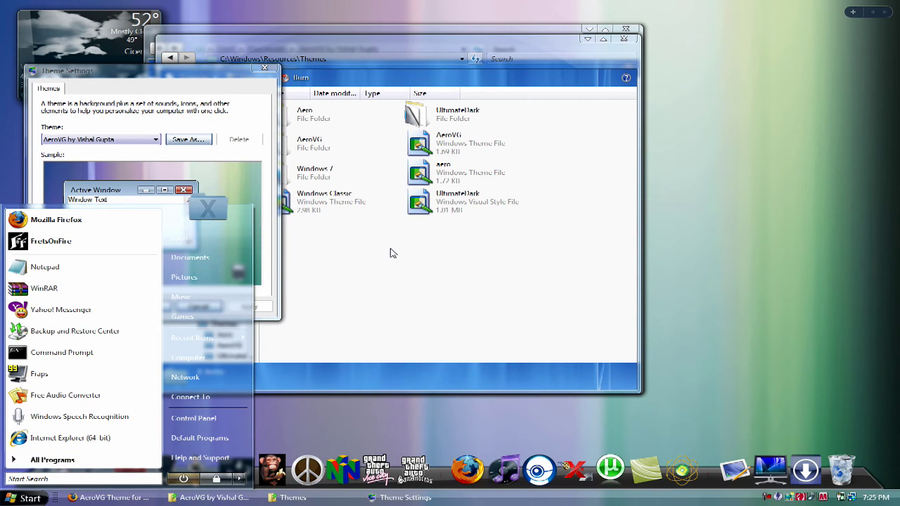
left_click(372, 274)
left_click(99, 74)
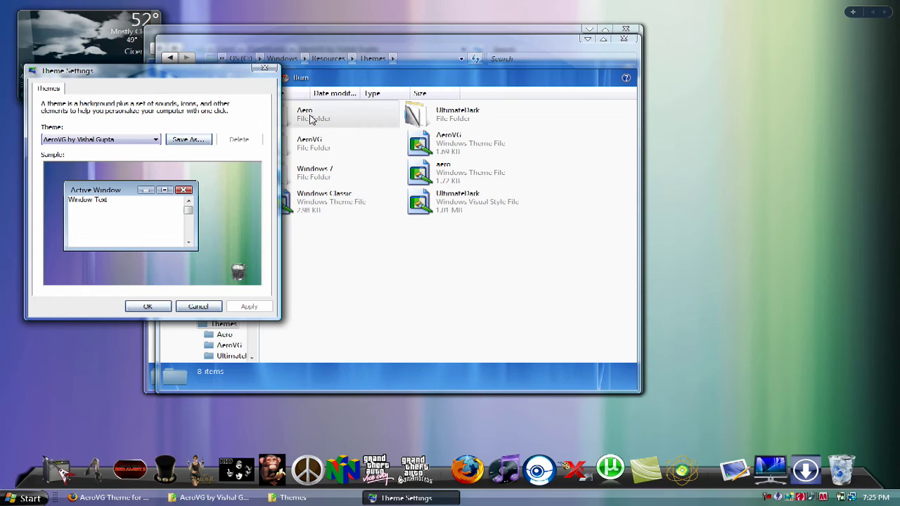
left_click(264, 69)
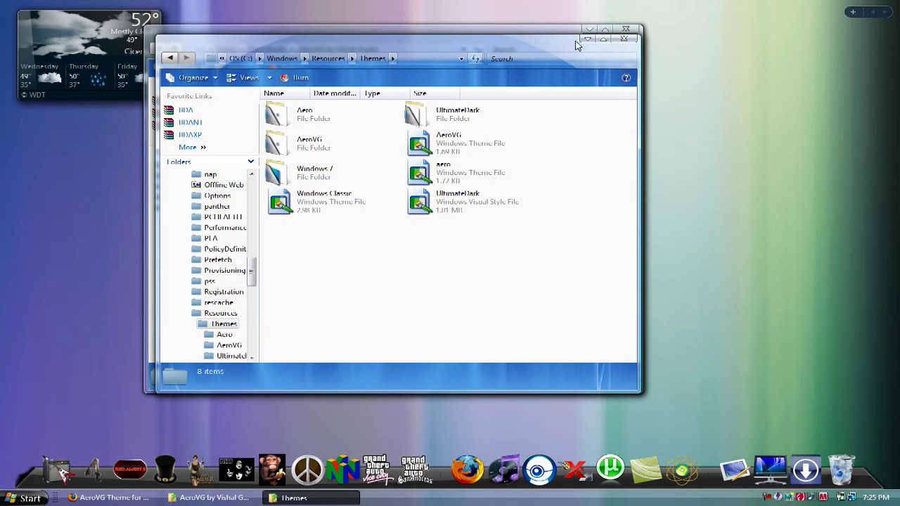
left_click(624, 40)
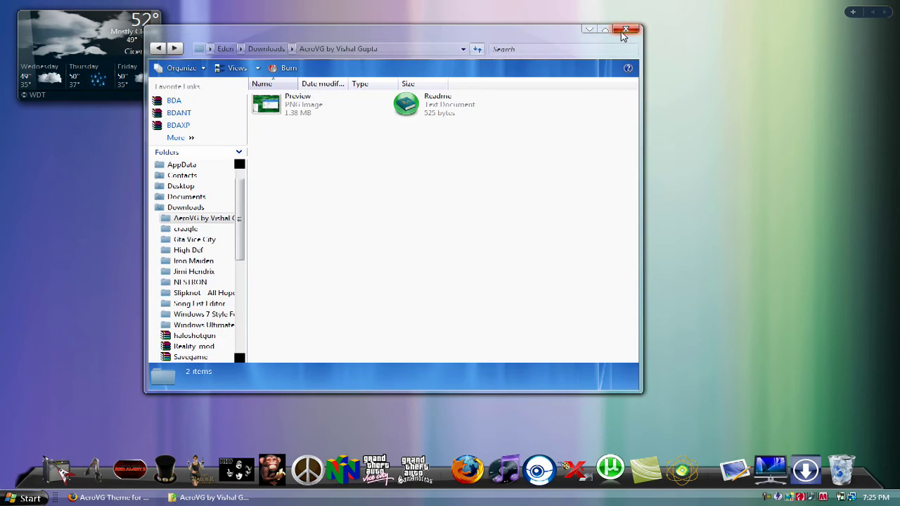
left_click(623, 34)
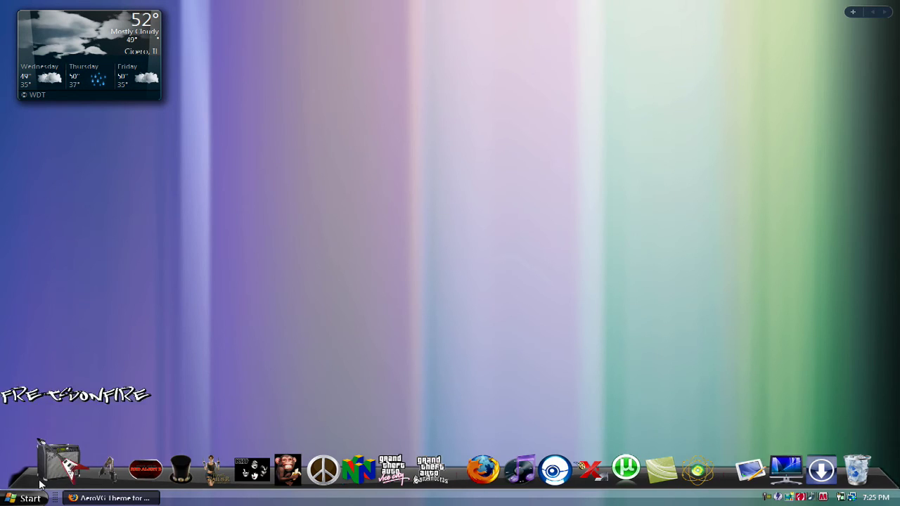
Open RocketDock's Dock Settings and its Style theme list.
right_click(27, 480)
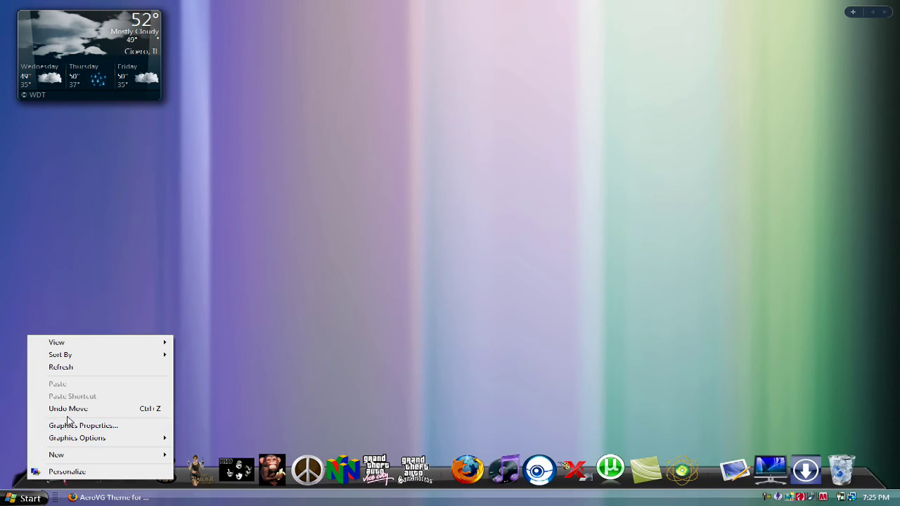
right_click(292, 466)
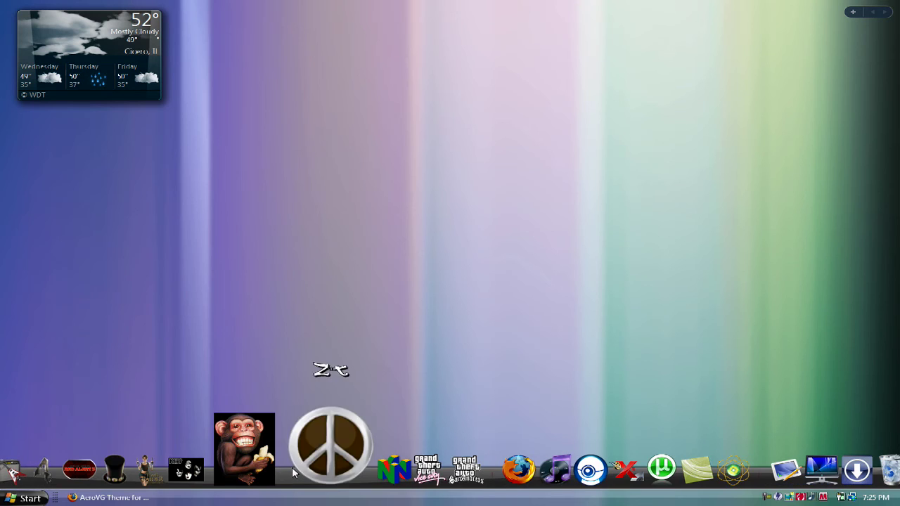
left_click(322, 406)
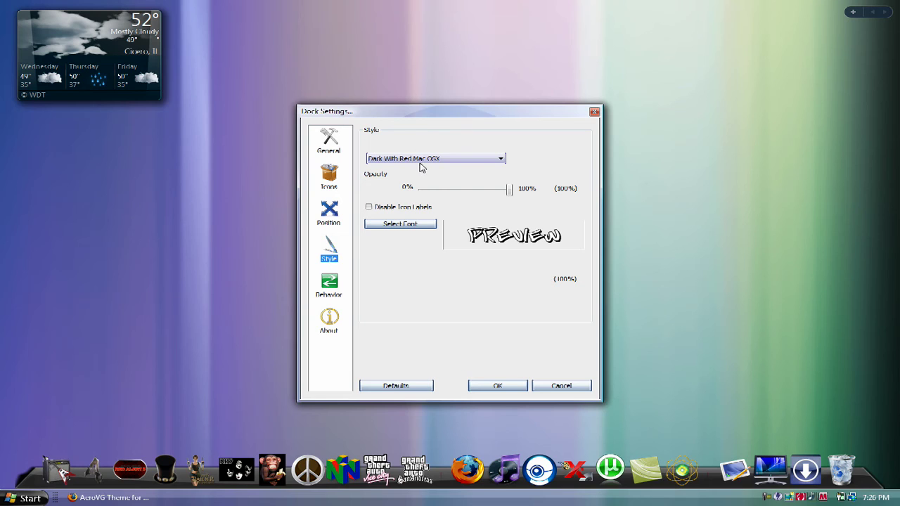
left_click(420, 160)
left_click(402, 207)
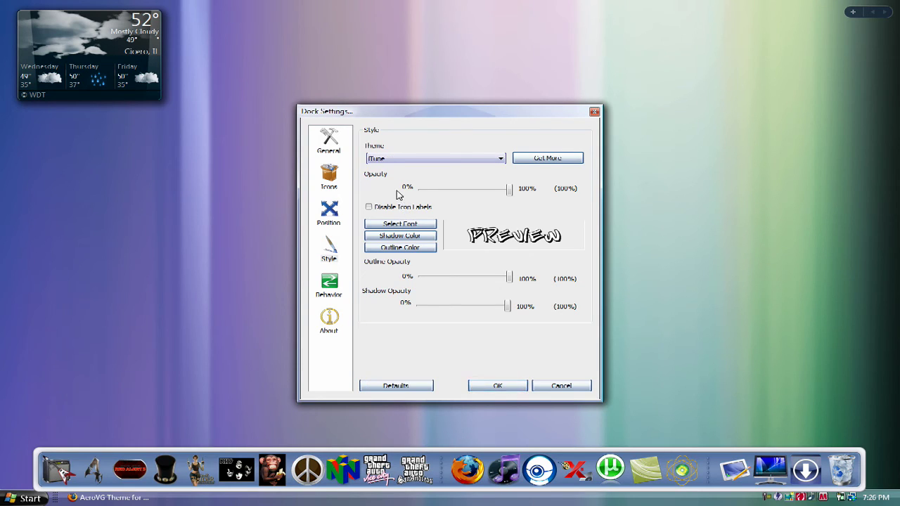
Preview the Leopard through ProtoGlass themes, settle on Purple Mac OGX, and confirm.
key("Down")
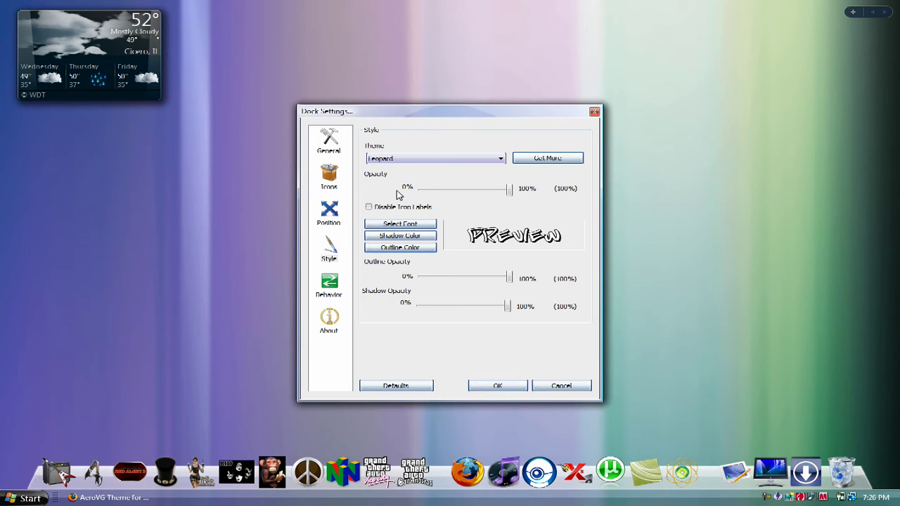
key("Down")
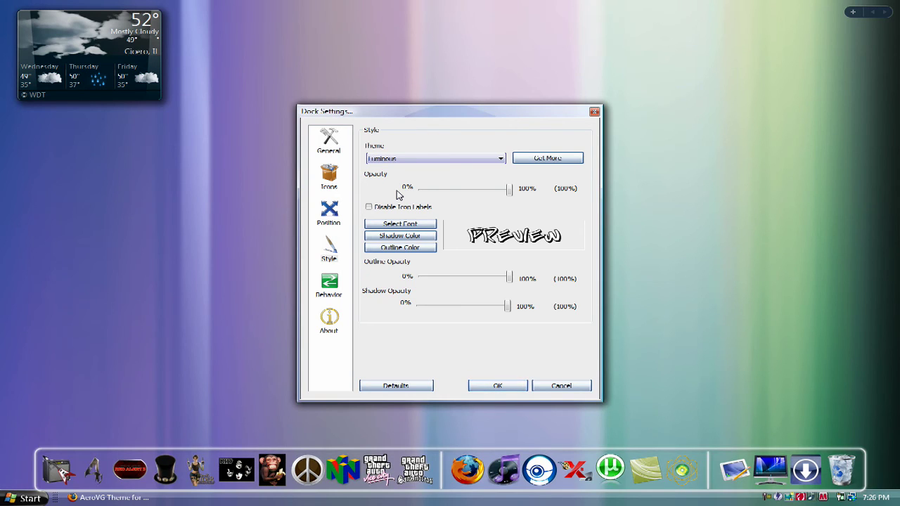
key("Down")
key("Down")
key("Down")
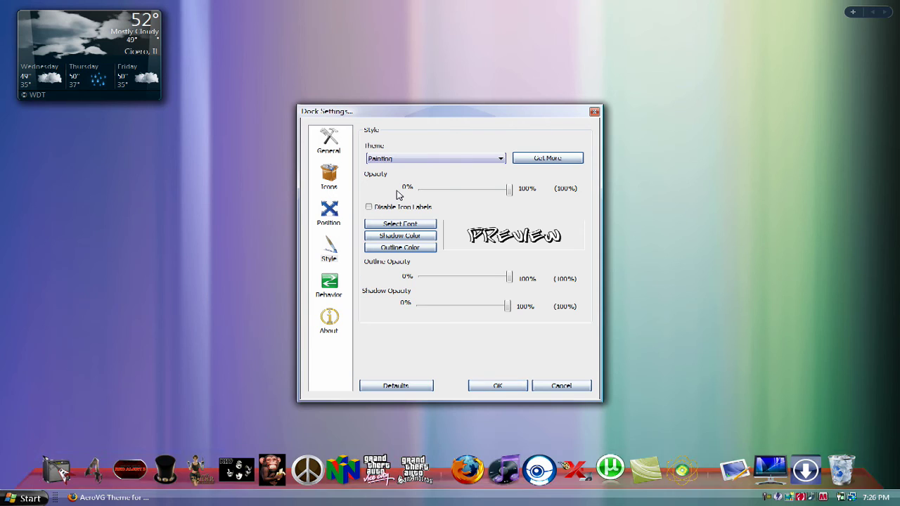
key("Down")
key("Down")
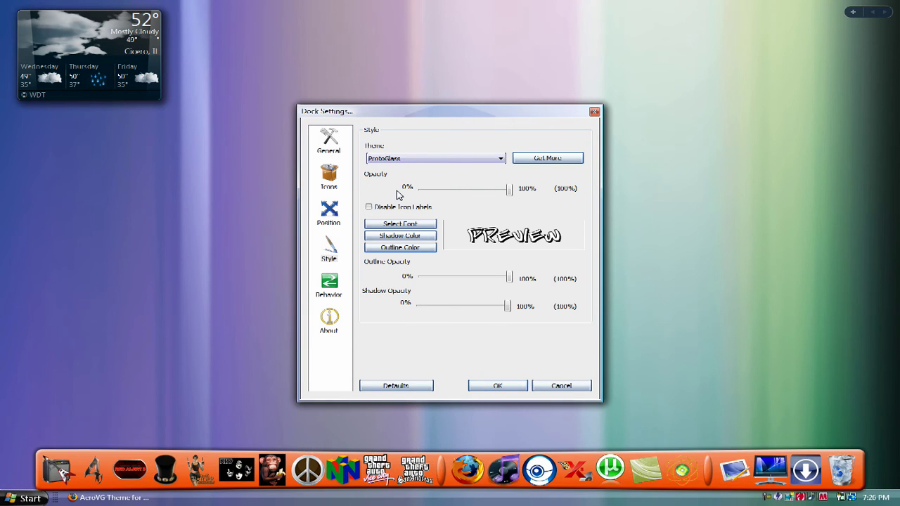
key("Down")
key("Down")
key("Down")
key("Down")
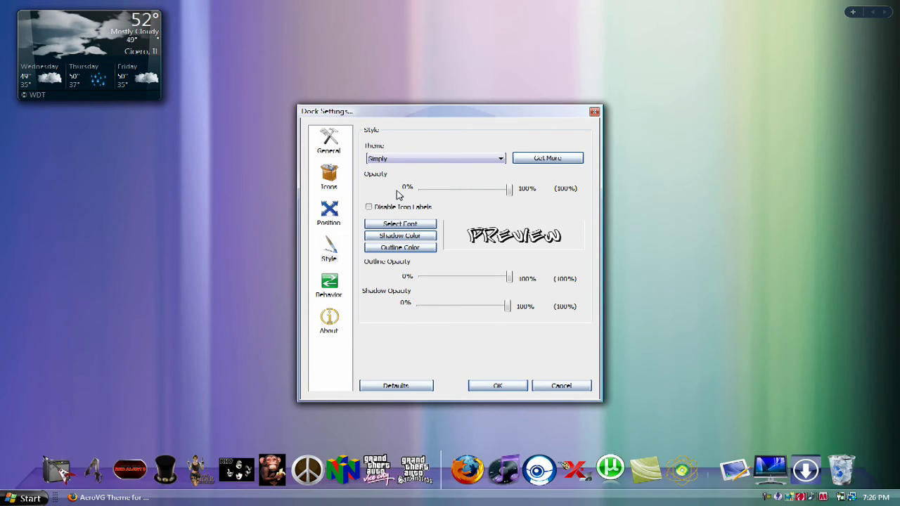
key("Up")
left_click(500, 390)
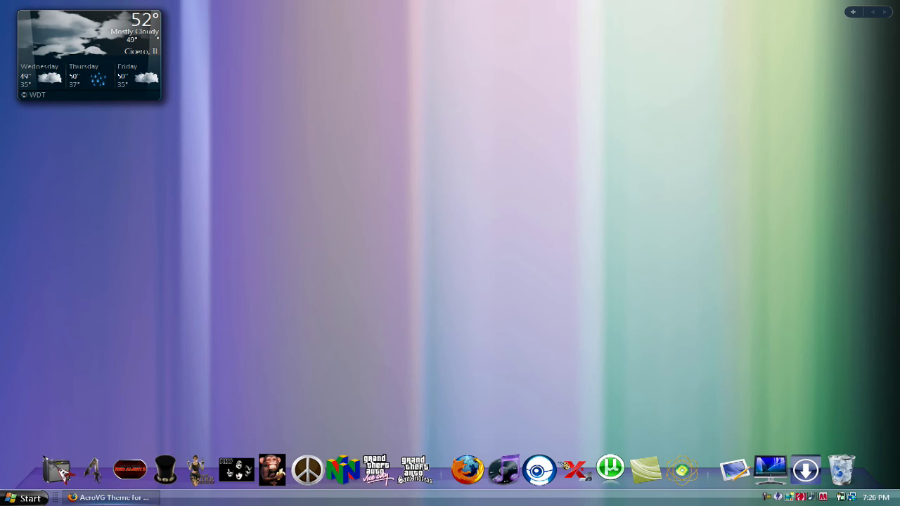
Close Firefox's AeroVG page, then briefly show and close the Start menu and Desktop folder.
left_click(109, 498)
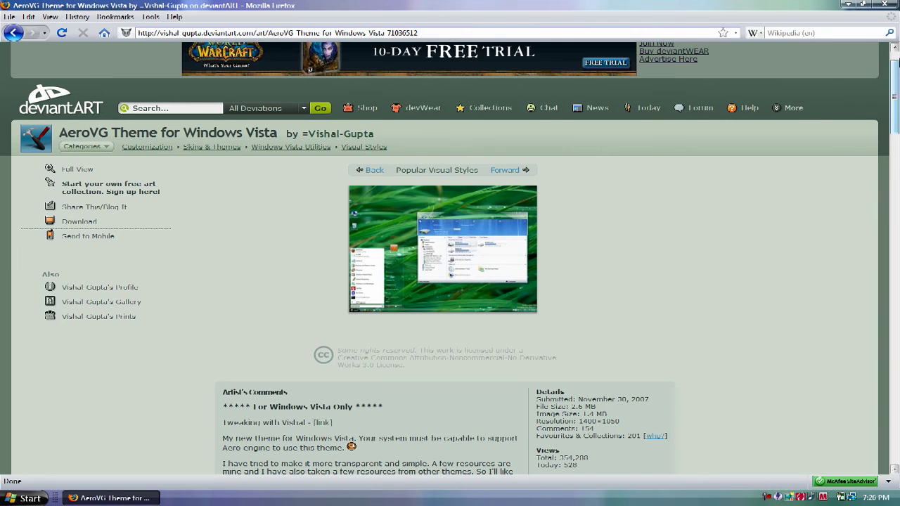
left_click(883, 5)
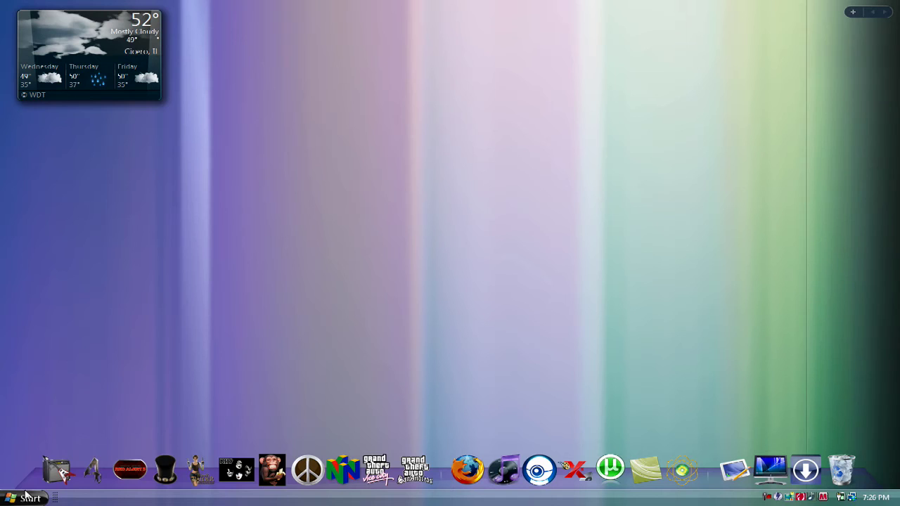
key("super")
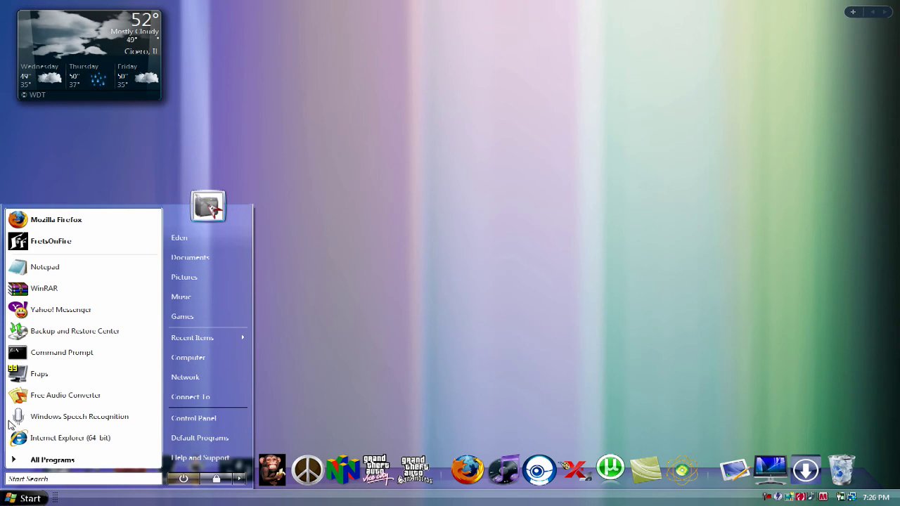
left_click(430, 399)
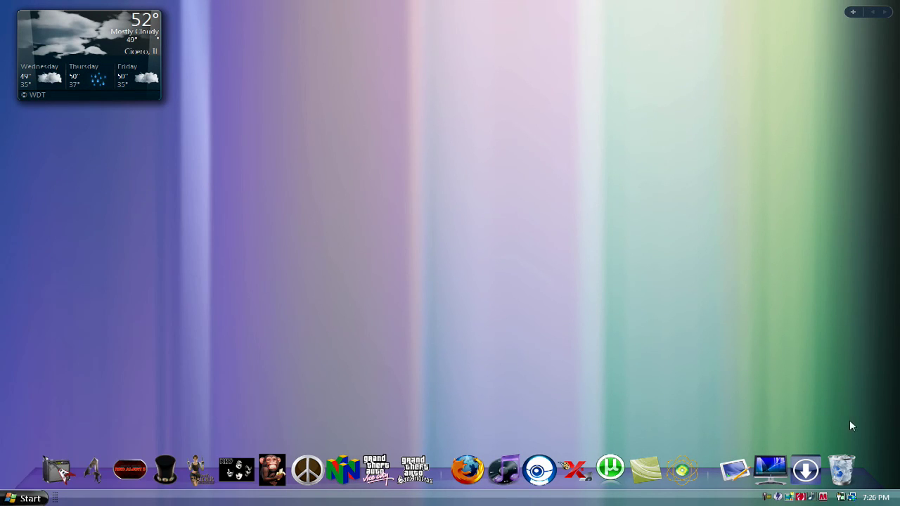
left_click(741, 462)
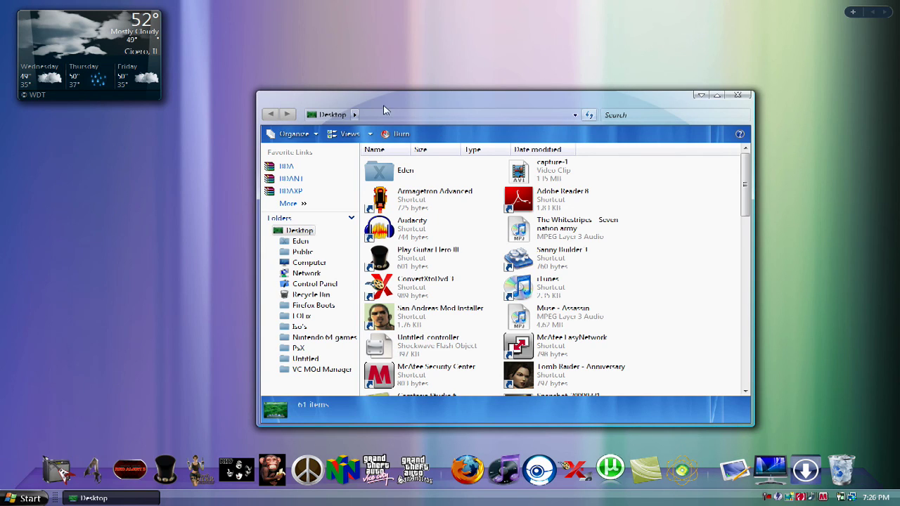
left_click(737, 94)
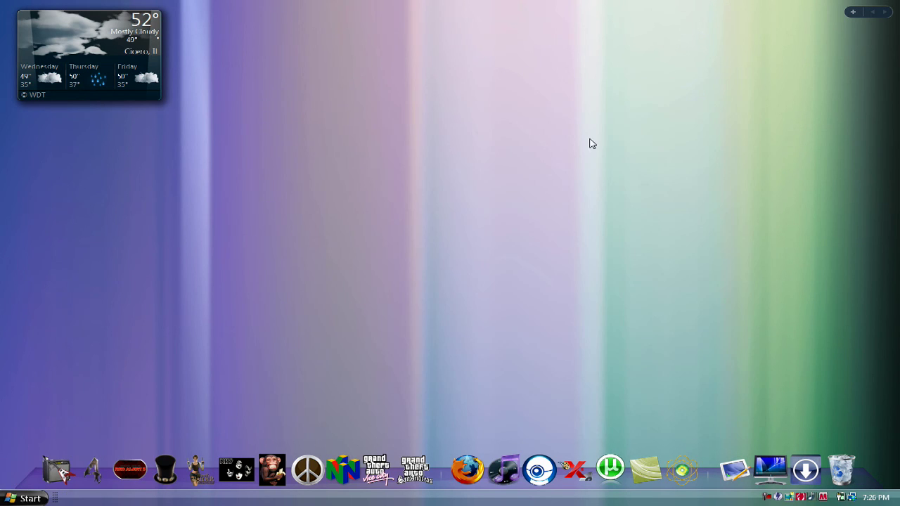